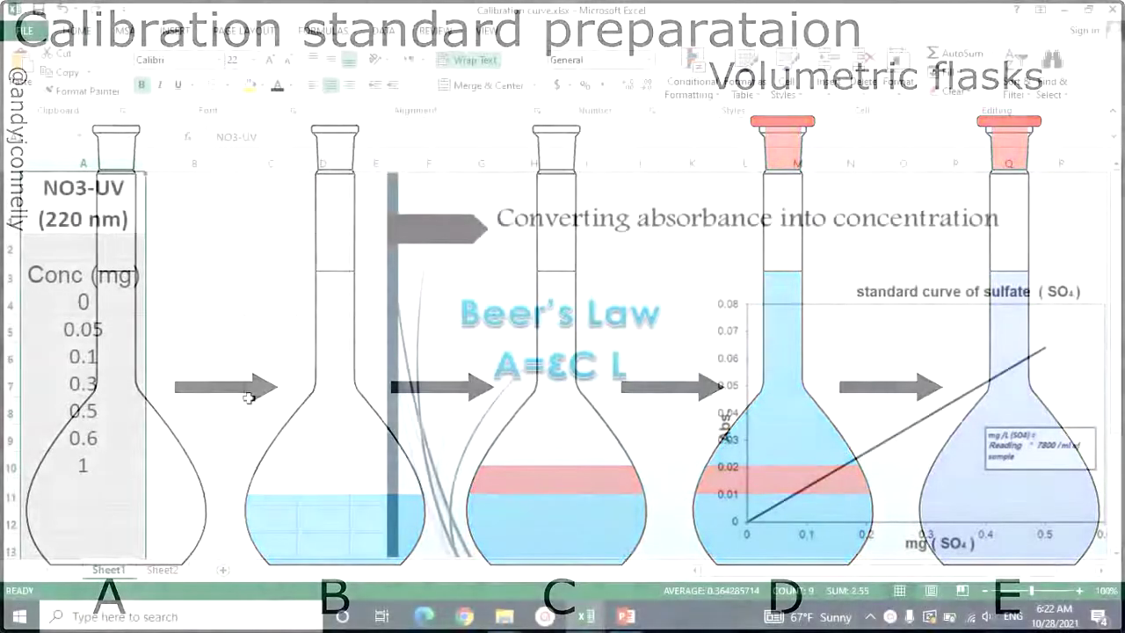
Step: Select cell A4, which holds the first standard concentration, 0, on the calibration sheet
{"action": "left_click", "coordinate": [94, 302]}
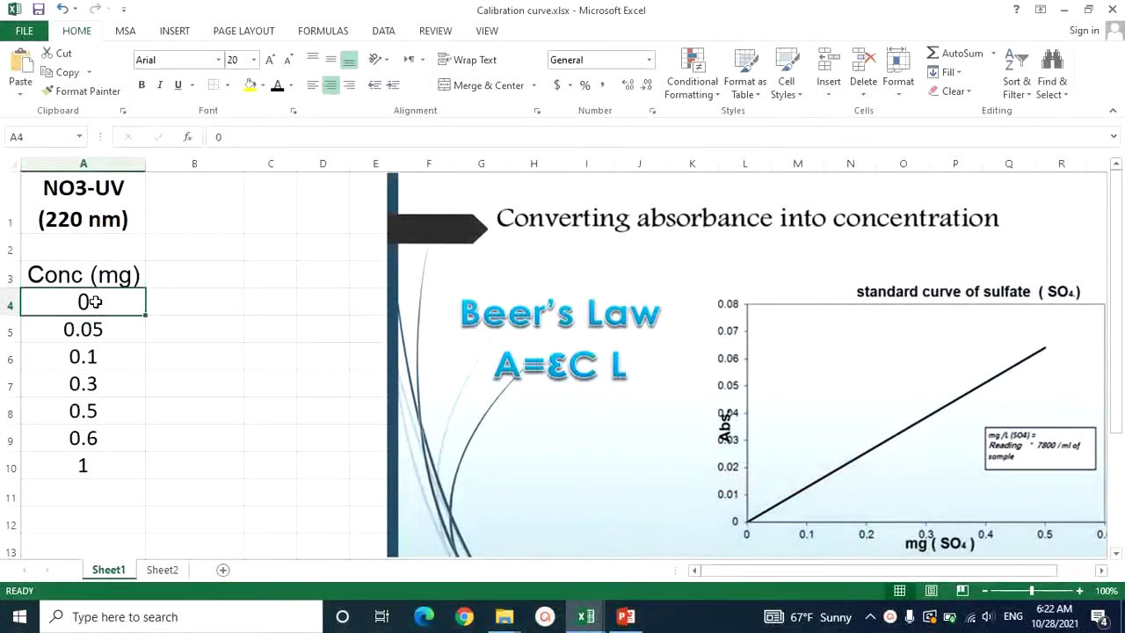
Step: Make column B's hidden Abs values black, then select the A4:B10 calibration data
{"action": "left_click", "coordinate": [97, 464]}
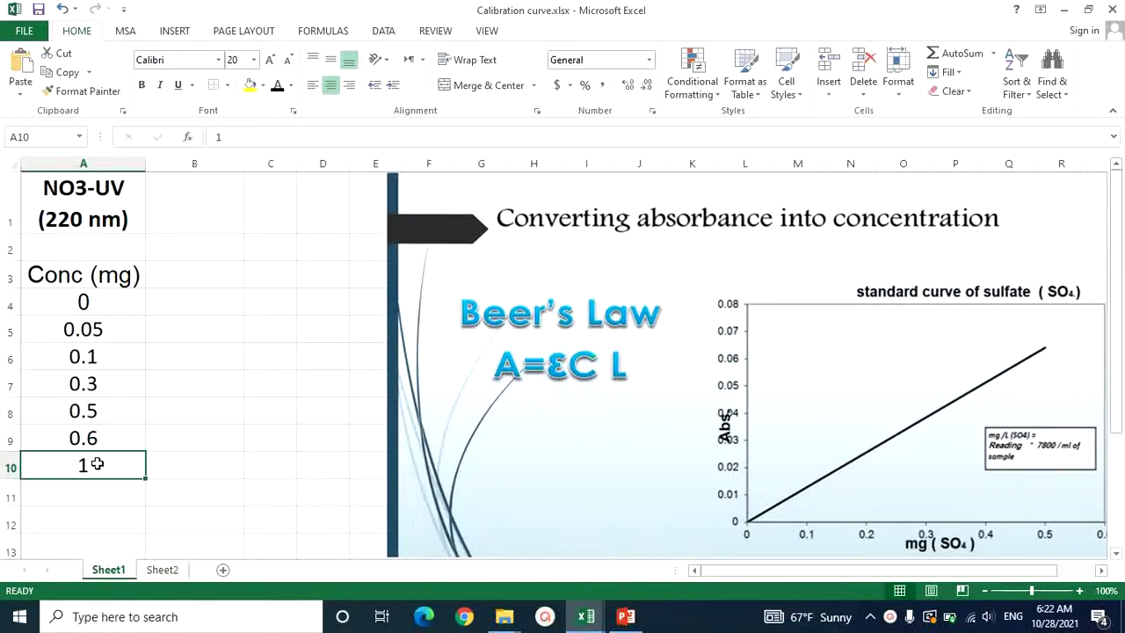
{"action": "left_click", "coordinate": [176, 163]}
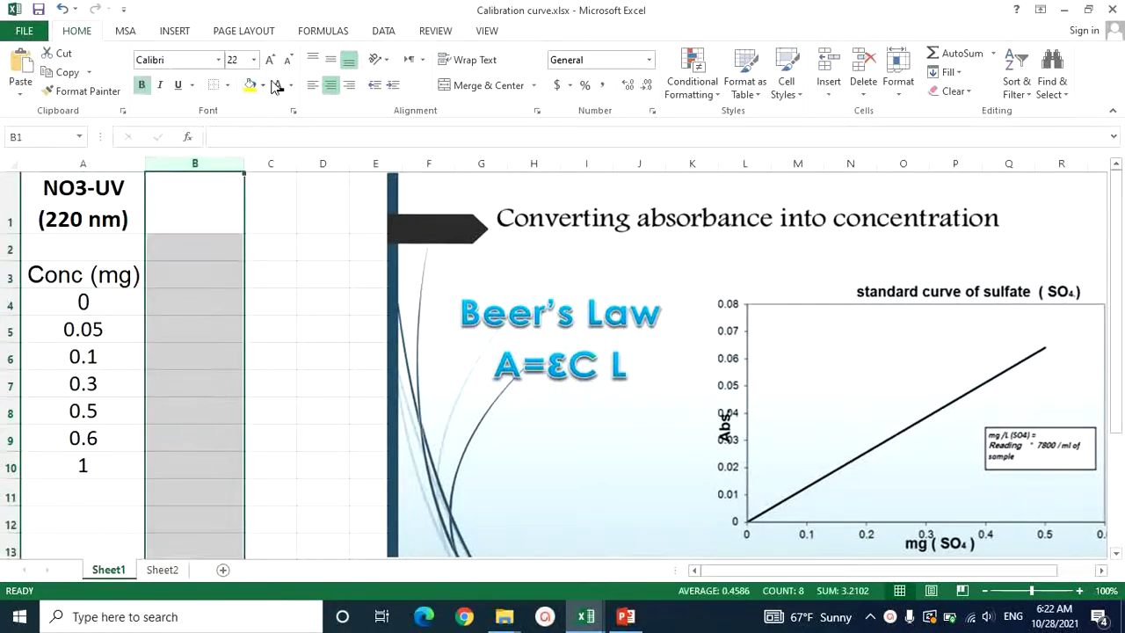
{"action": "left_click", "coordinate": [275, 84]}
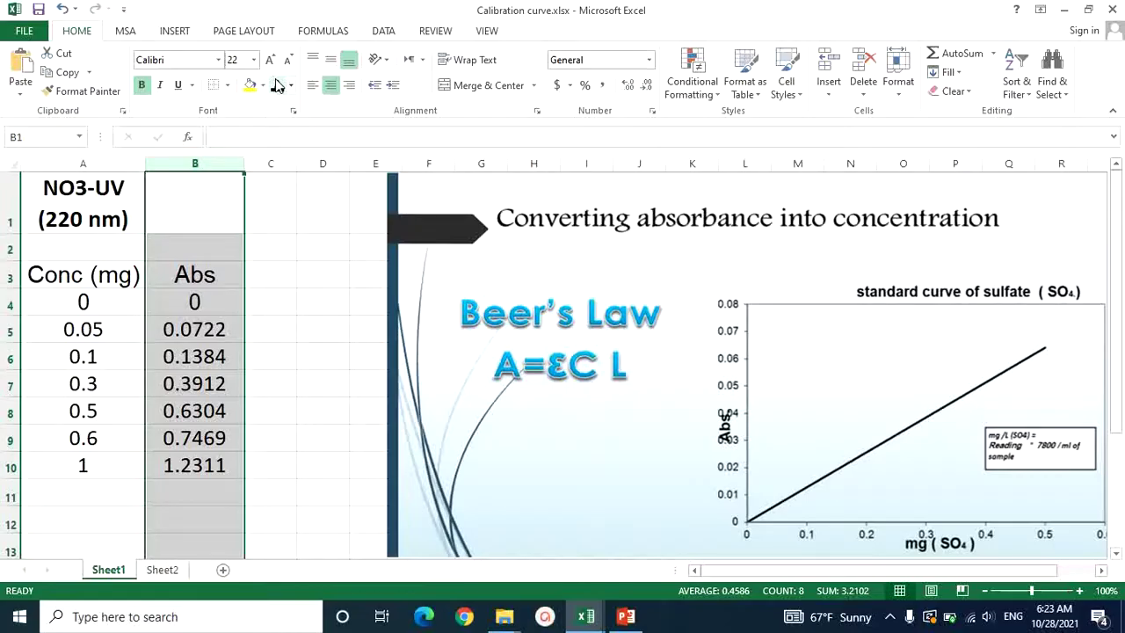
{"action": "left_click", "coordinate": [327, 408]}
{"action": "left_click_drag", "start_coordinate": [58, 303], "coordinate": [186, 473]}
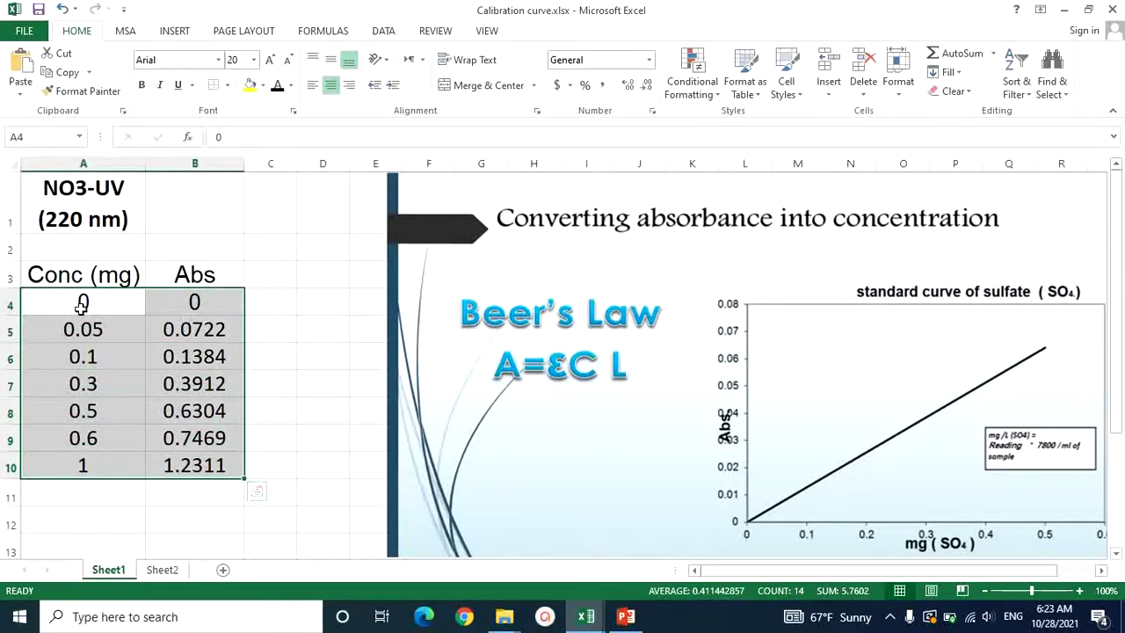
Step: Insert a plain scatter chart of absorbance against concentration
{"action": "left_click", "coordinate": [174, 32]}
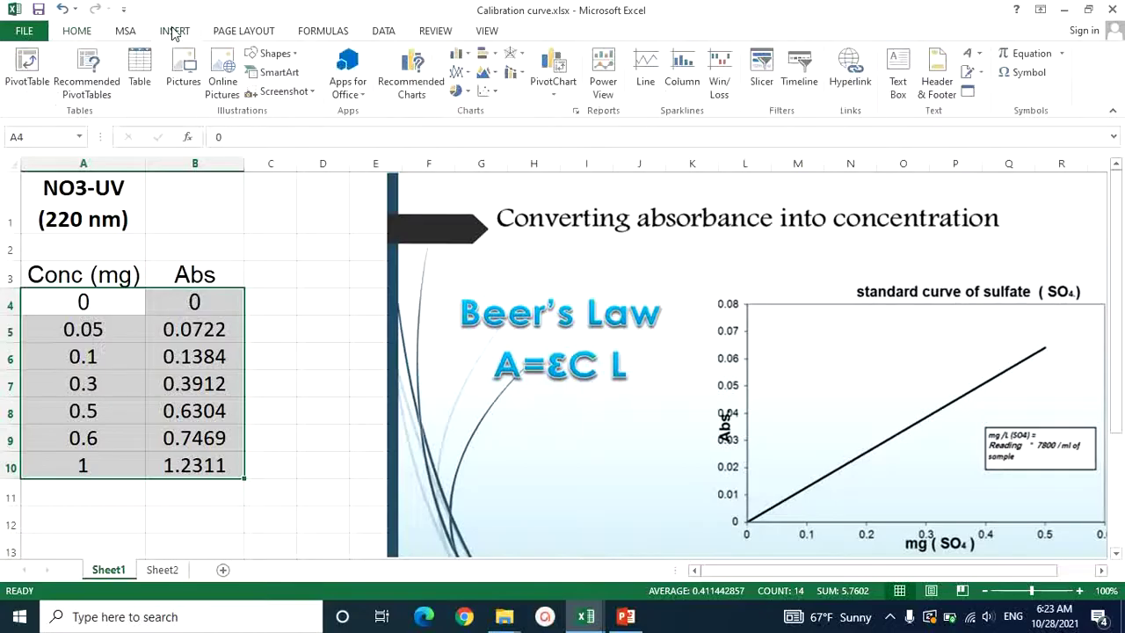
{"action": "left_click", "coordinate": [486, 92]}
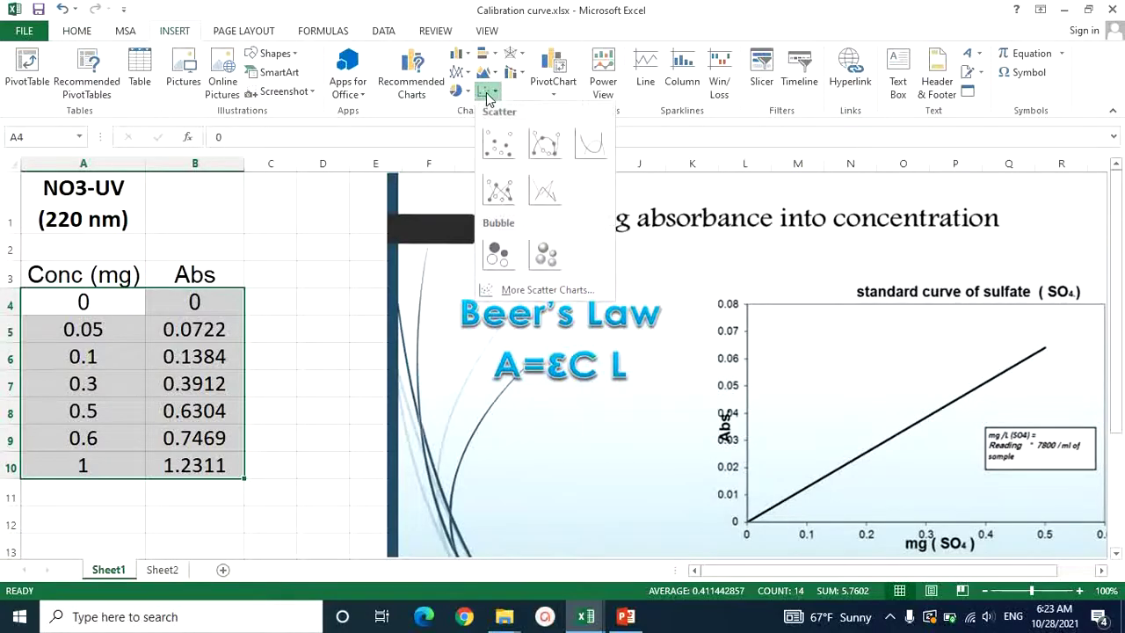
{"action": "left_click", "coordinate": [495, 152]}
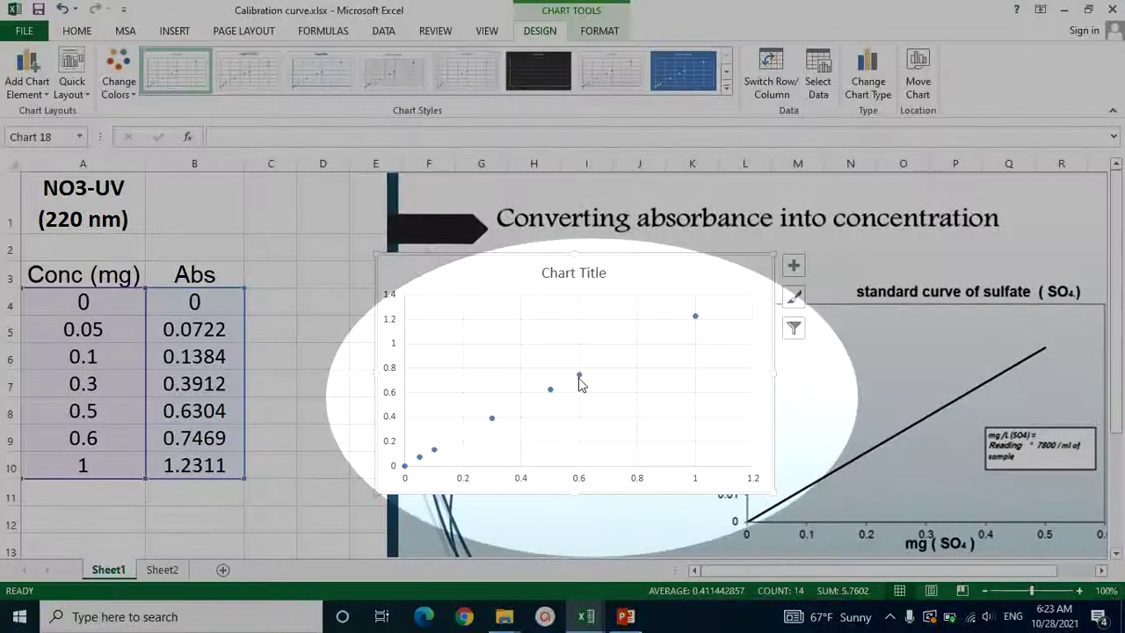
Step: Add a linear trendline to the plotted data series
{"action": "left_click", "coordinate": [578, 376]}
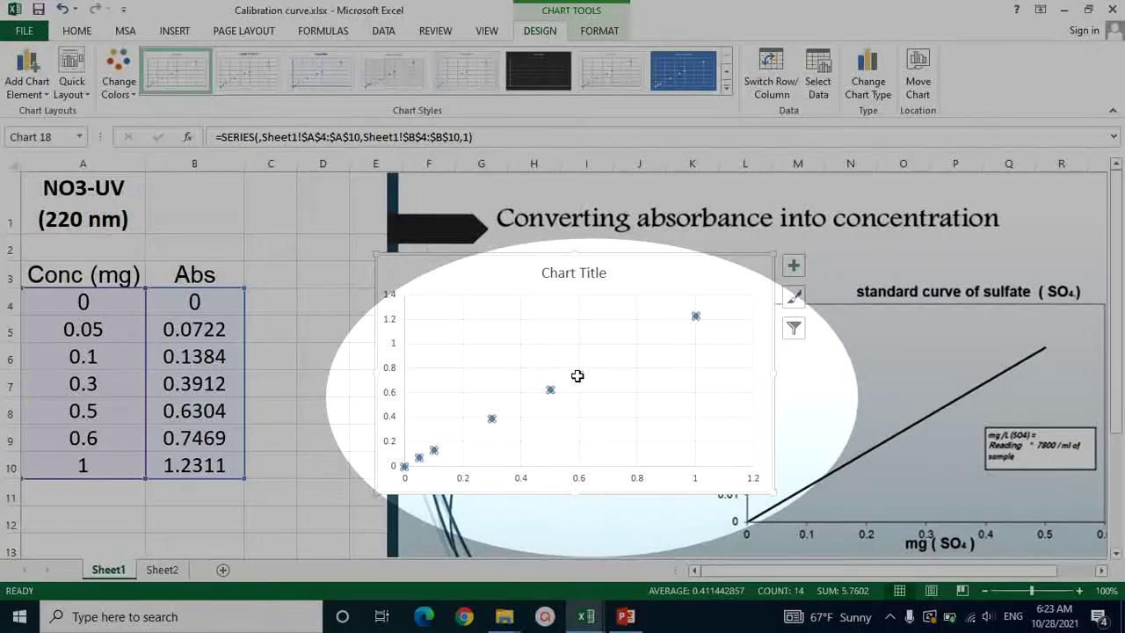
{"action": "right_click", "coordinate": [576, 376]}
{"action": "left_click", "coordinate": [638, 513]}
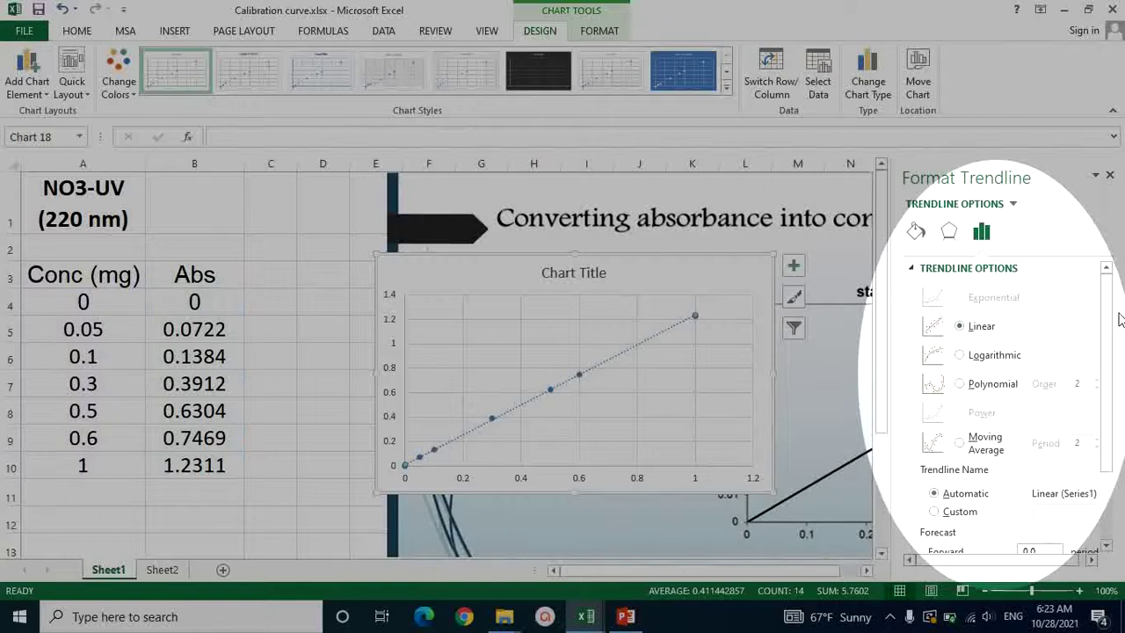
Step: Fix the trendline intercept at 0 and show the y = 1.2434x equation and R² value
{"action": "left_click_drag", "start_coordinate": [1105, 324], "coordinate": [1120, 419]}
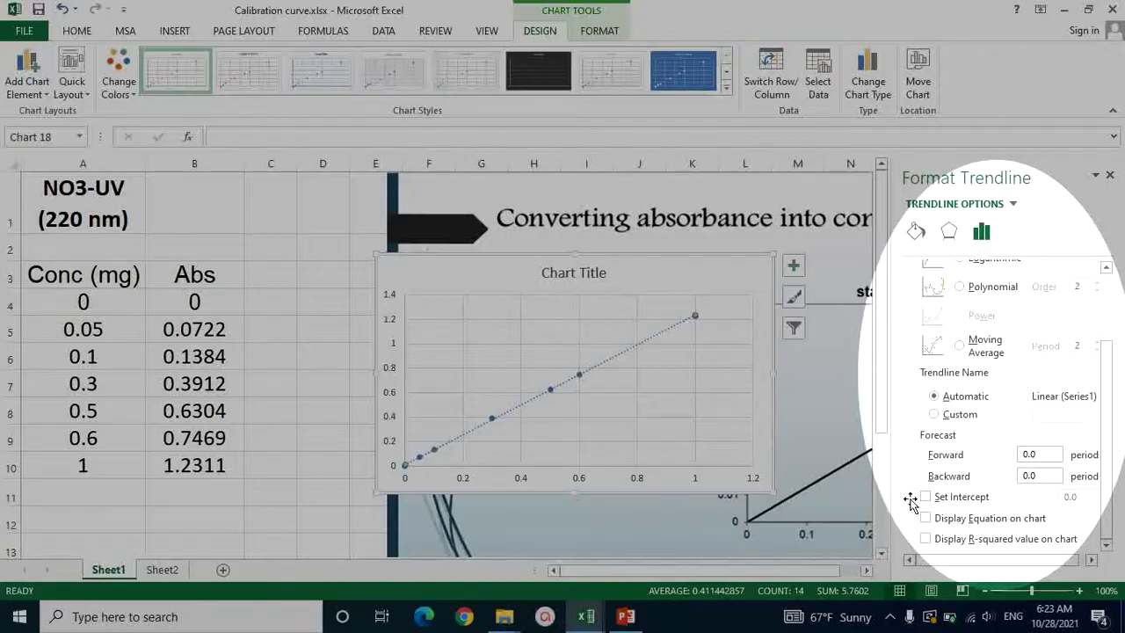
{"action": "left_click", "coordinate": [976, 501]}
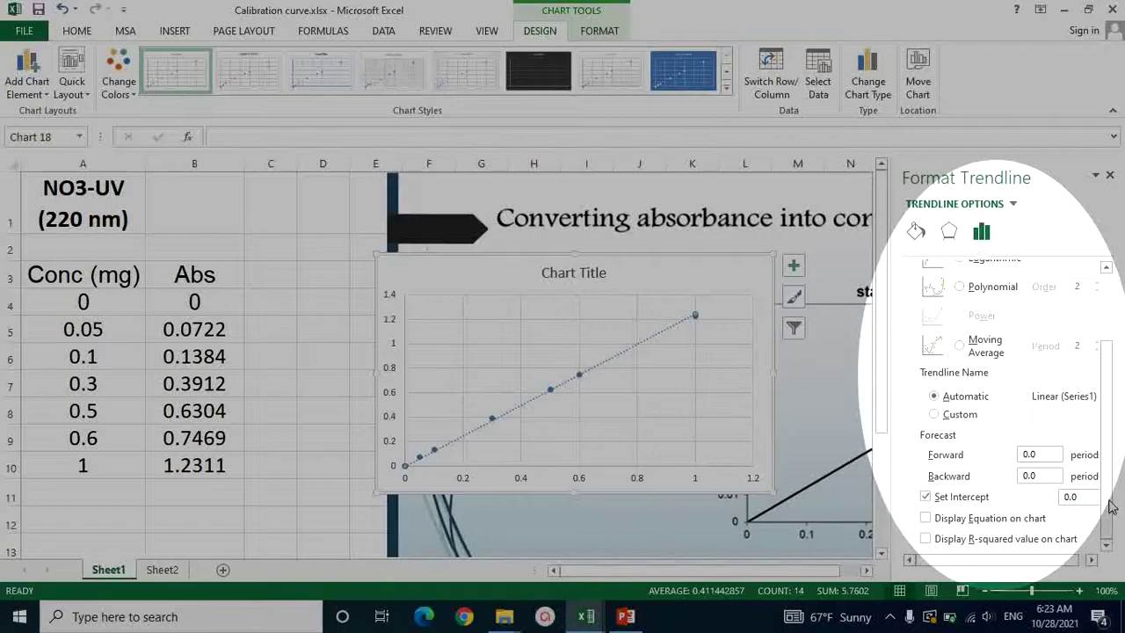
{"action": "left_click", "coordinate": [990, 521]}
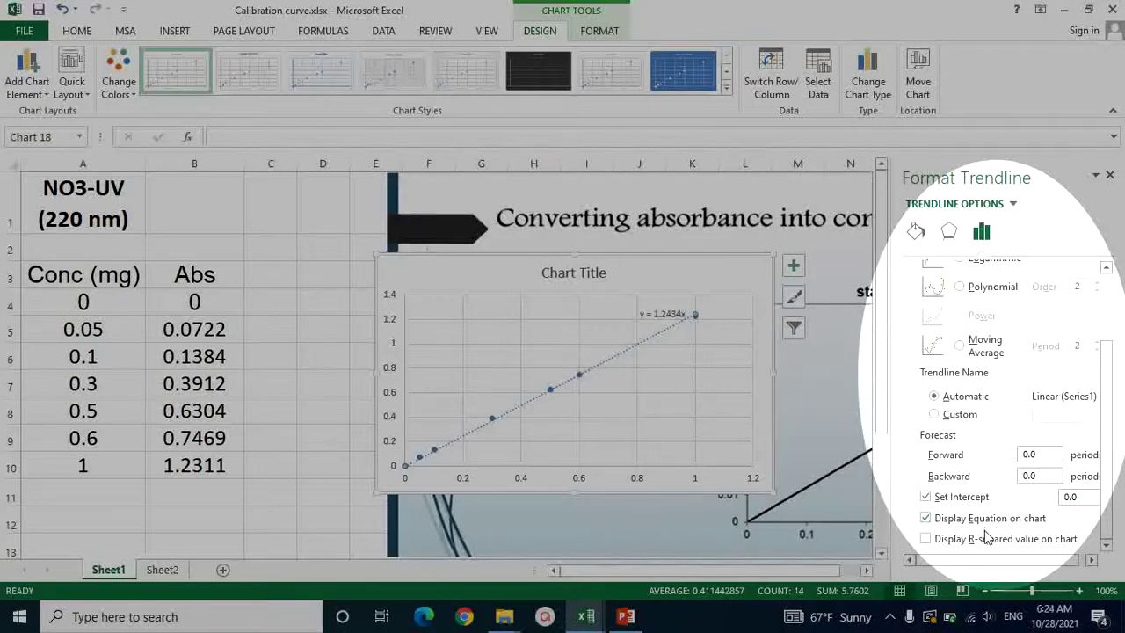
{"action": "left_click", "coordinate": [988, 544]}
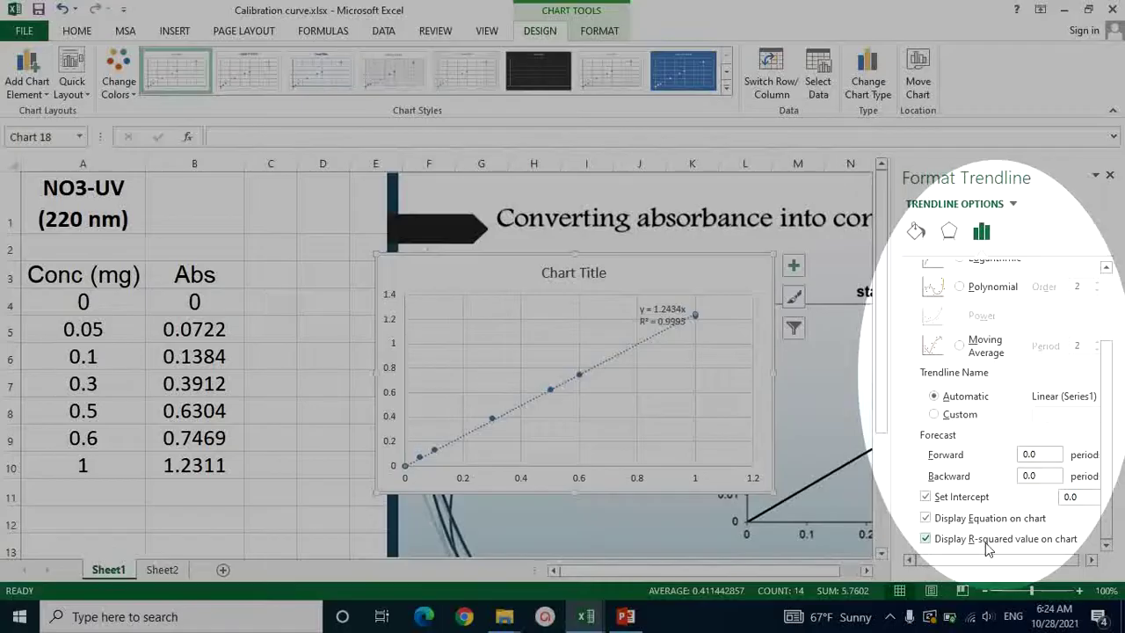
{"action": "left_click", "coordinate": [1110, 175]}
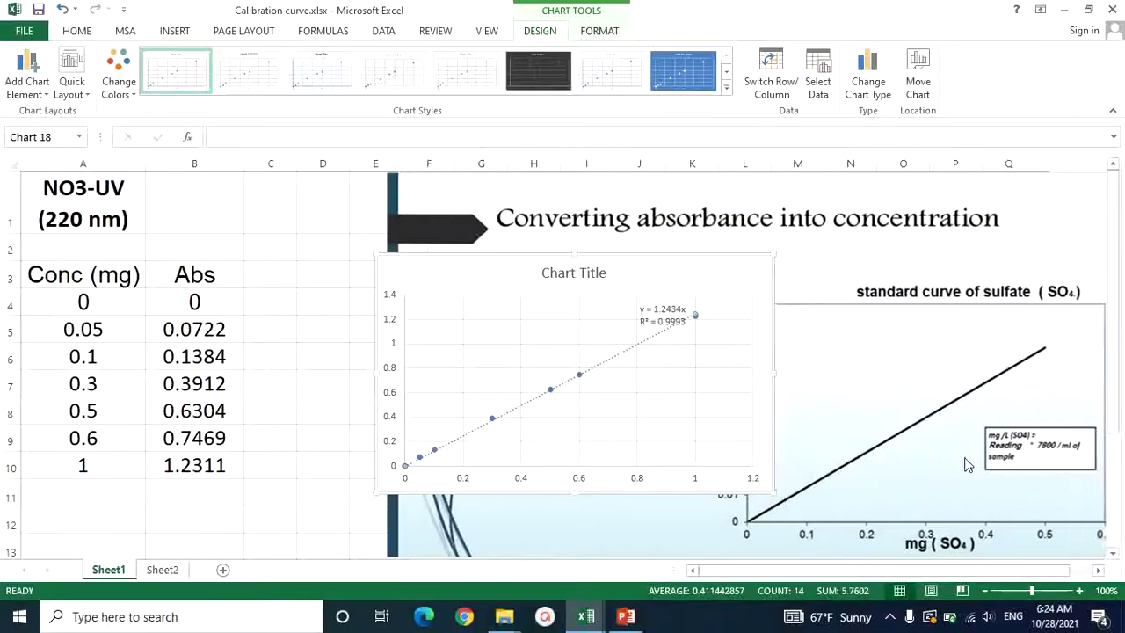
{"action": "left_click", "coordinate": [995, 331]}
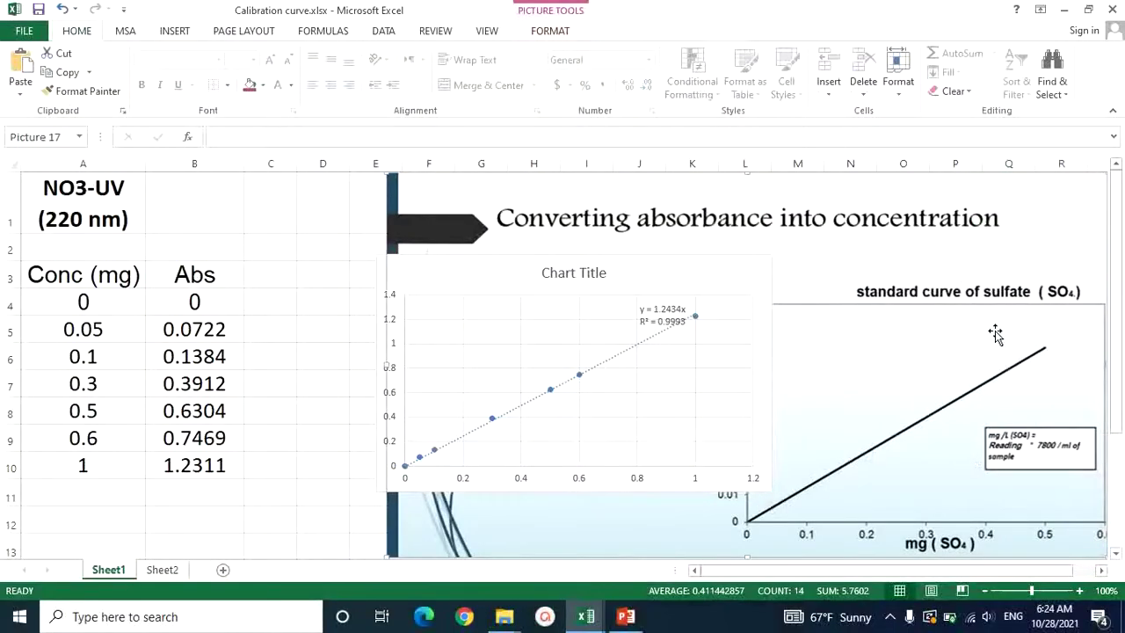
Step: Delete the sulfate standard-curve picture and select the calibration chart
{"action": "key", "text": "Delete"}
{"action": "left_click", "coordinate": [763, 414]}
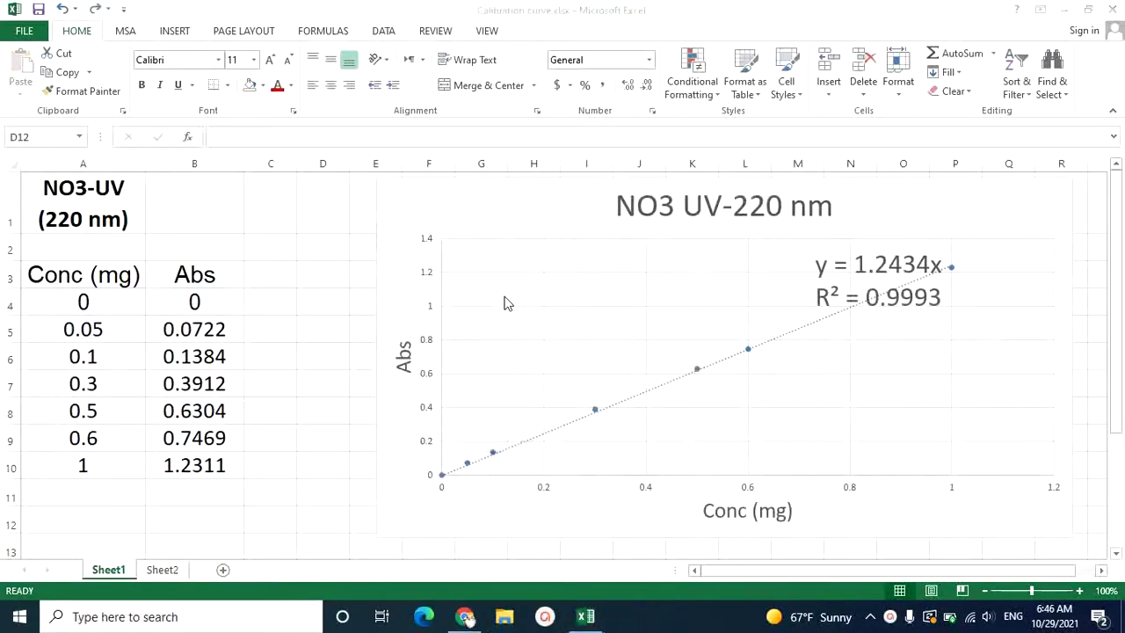
{"action": "left_click", "coordinate": [505, 302]}
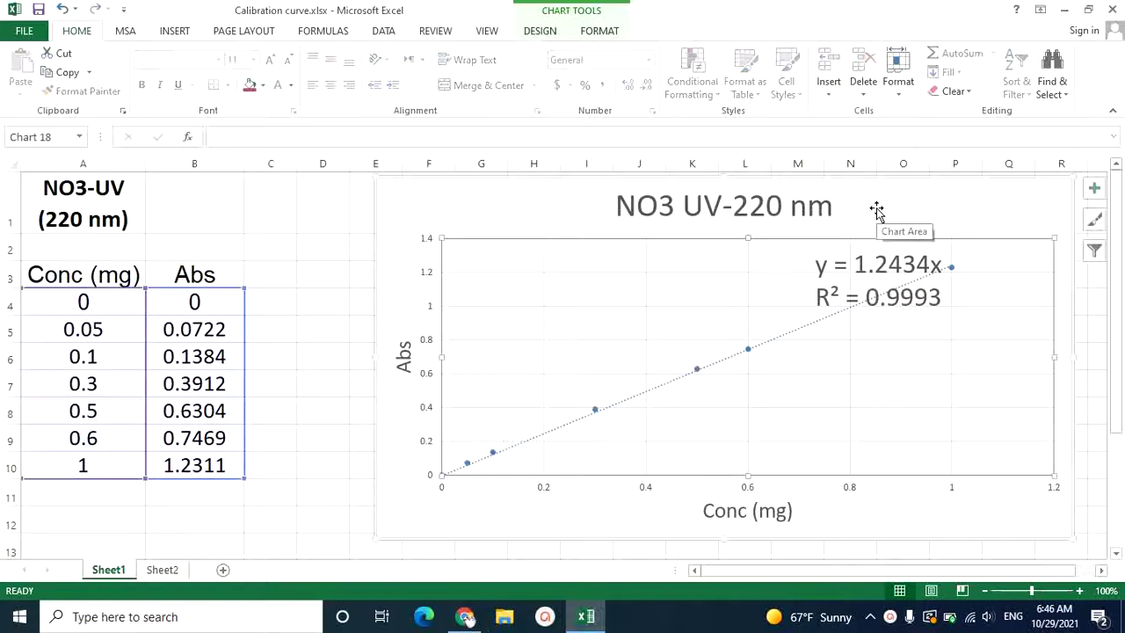
{"action": "left_click", "coordinate": [598, 33]}
{"action": "left_click", "coordinate": [528, 33]}
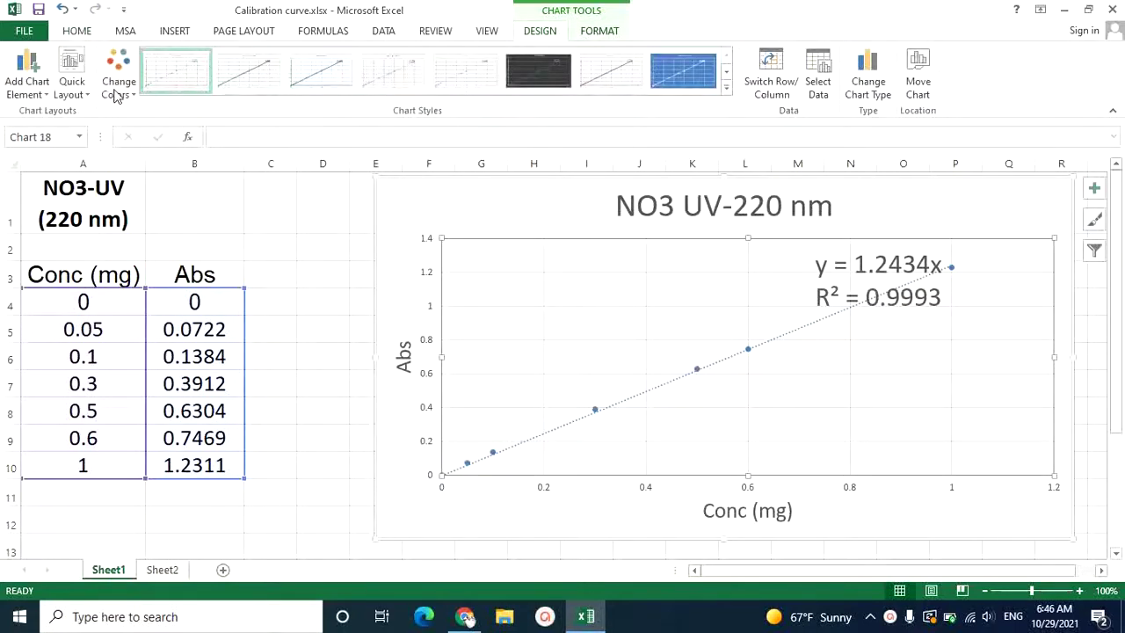
{"action": "left_click", "coordinate": [26, 88]}
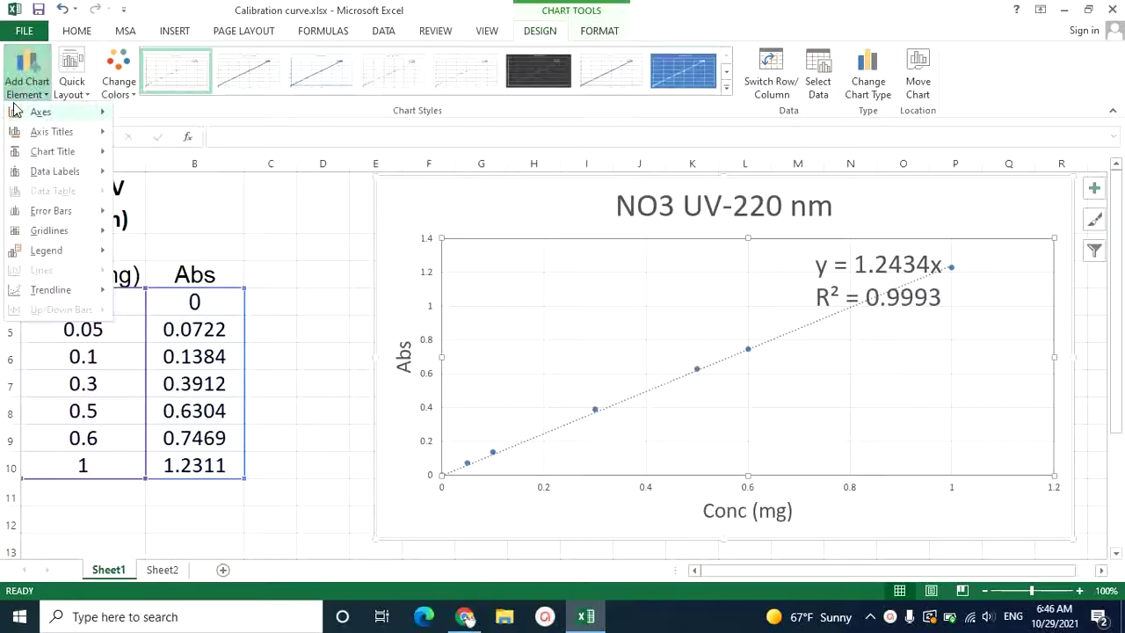
{"action": "mouse_move", "coordinate": [27, 117]}
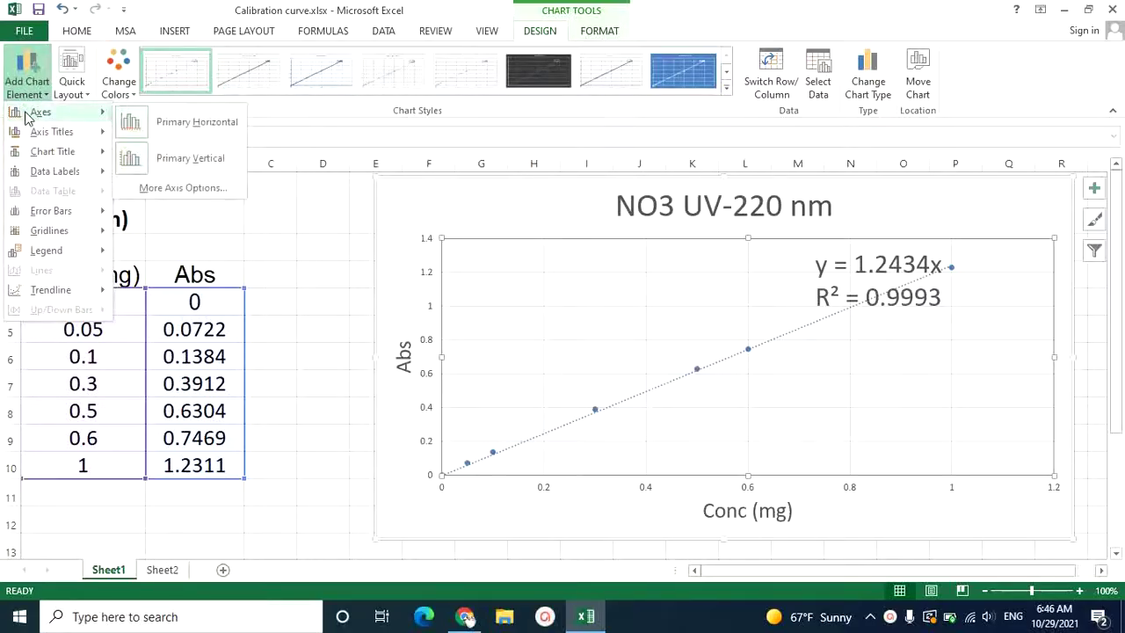
{"action": "mouse_move", "coordinate": [39, 151]}
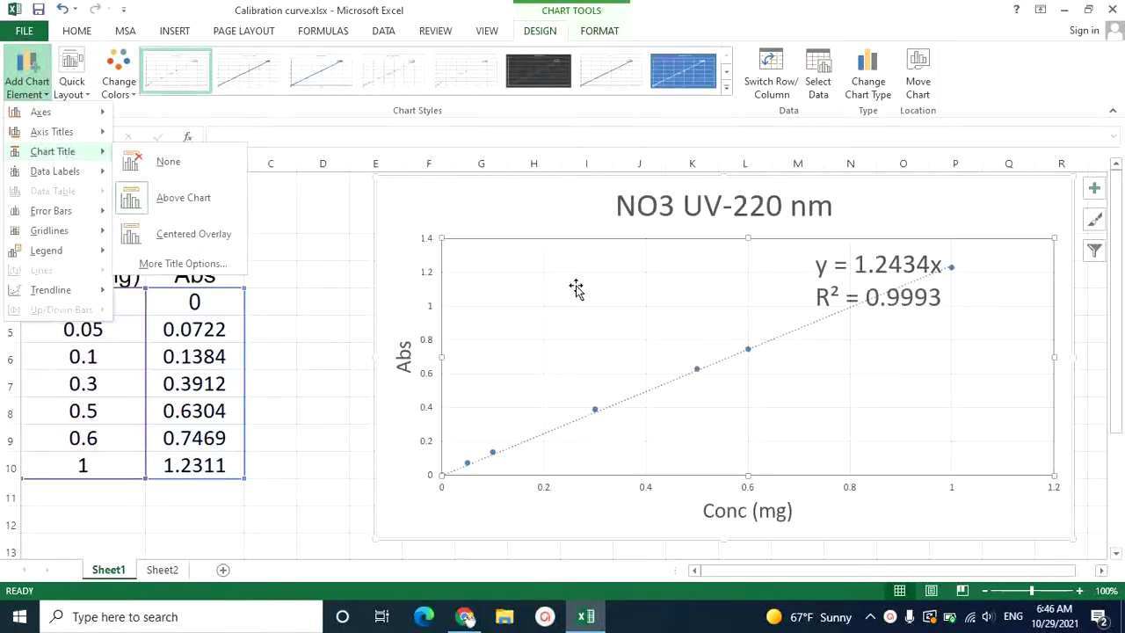
{"action": "left_click", "coordinate": [497, 211]}
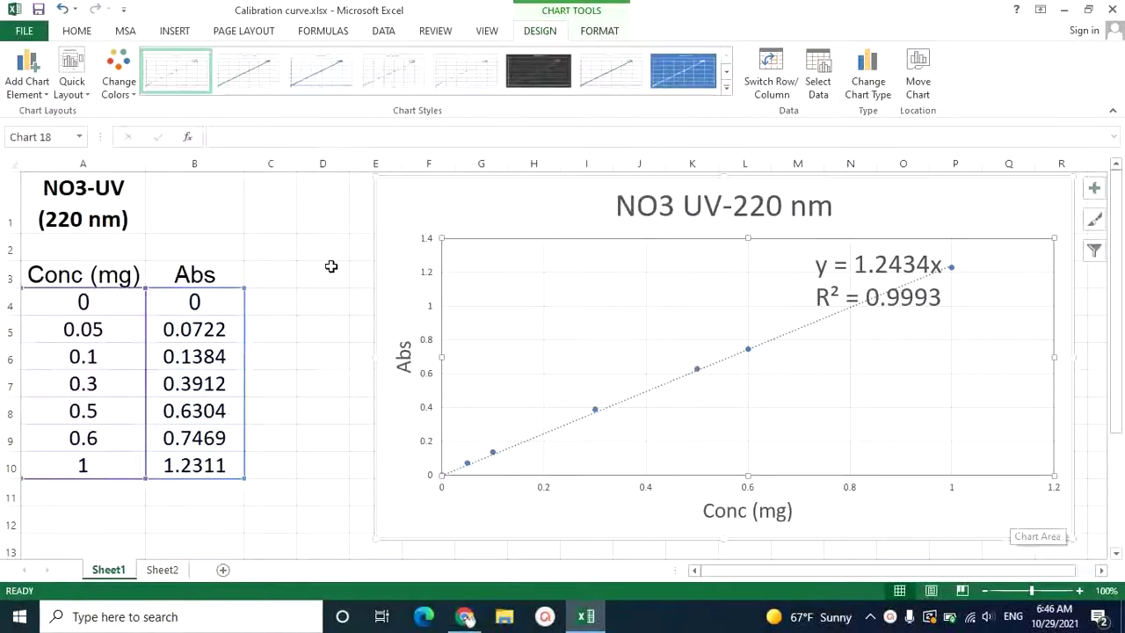
Step: Delete the empty row 2 from the sheet
{"action": "left_click", "coordinate": [322, 277]}
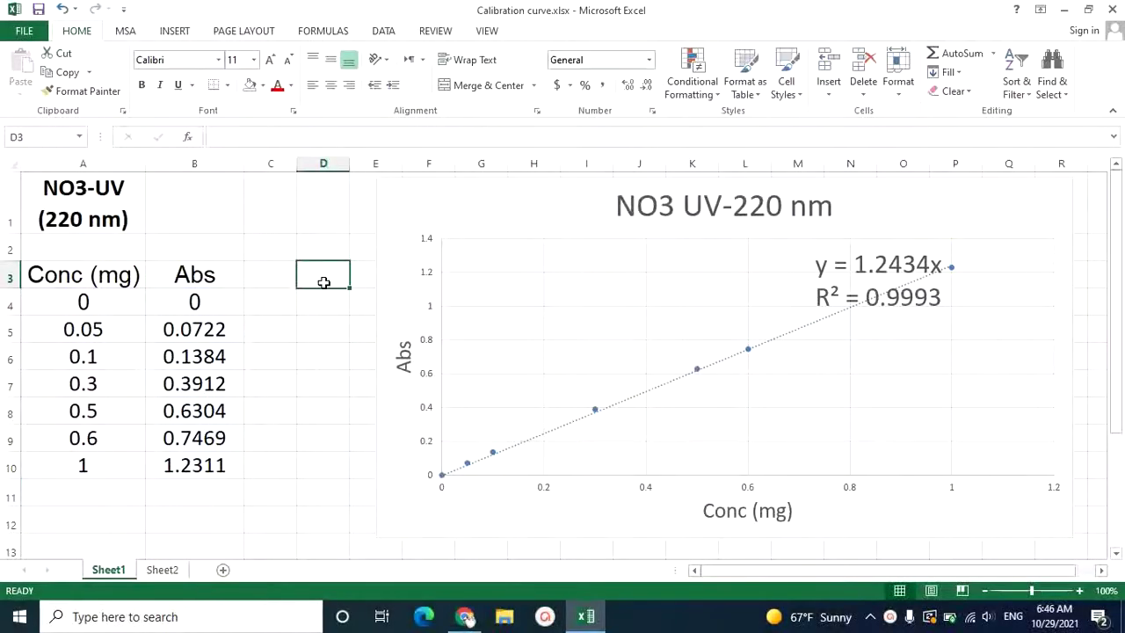
{"action": "left_click", "coordinate": [7, 250]}
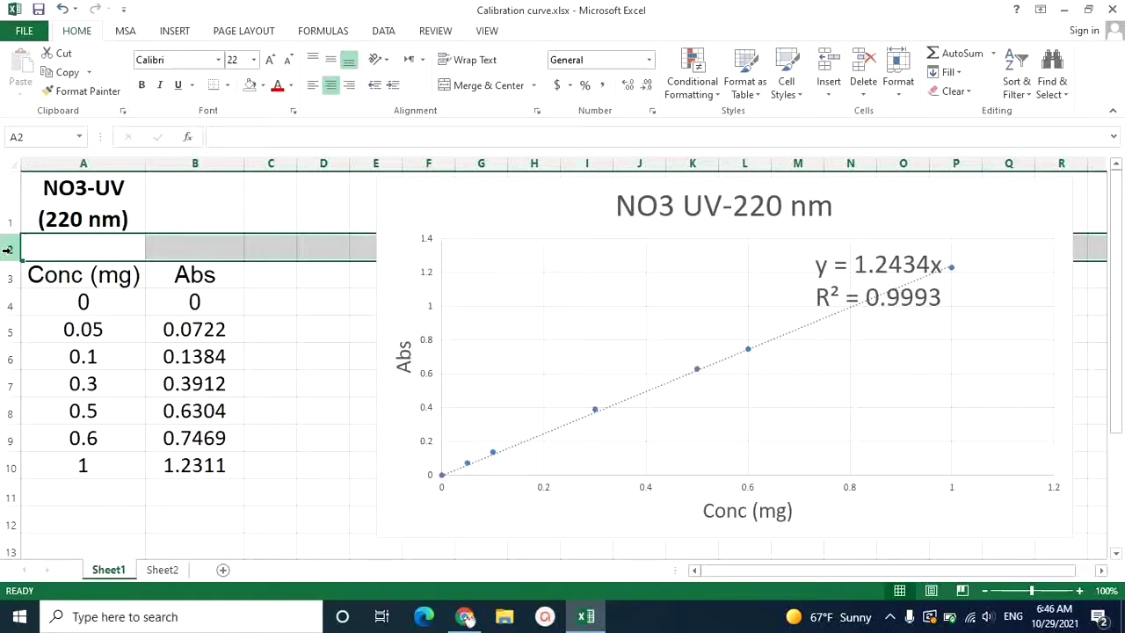
{"action": "key", "text": "ctrl+minus"}
{"action": "left_click", "coordinate": [91, 491]}
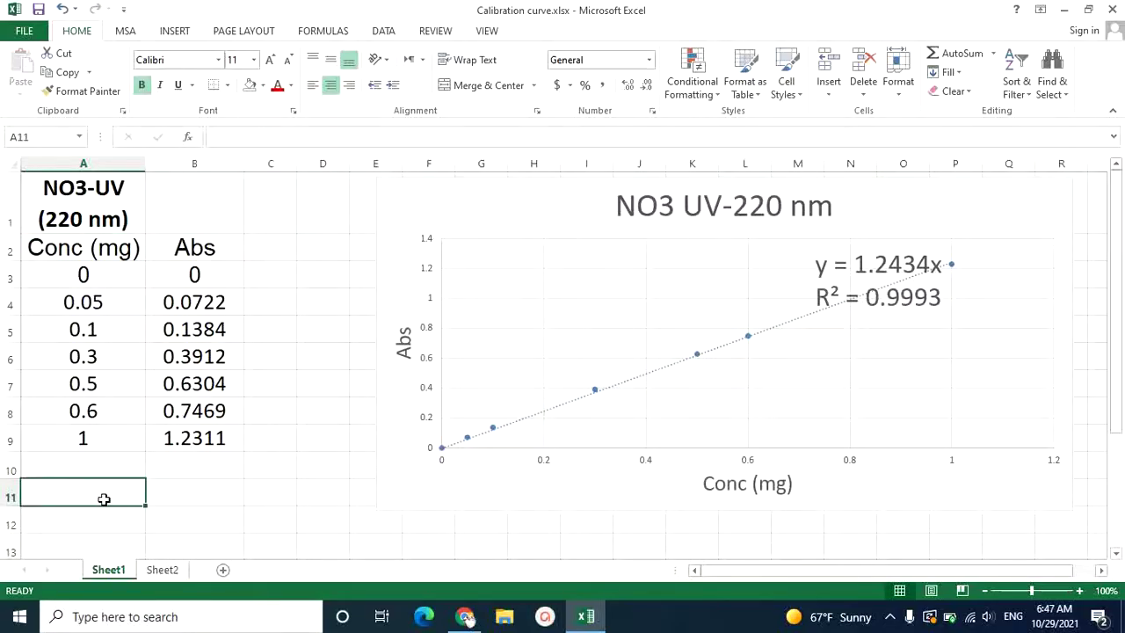
Step: Label A10 'Abs' and A11 'Volume', with the unit 'ml' in C11
{"action": "left_click", "coordinate": [96, 474]}
{"action": "type", "text": "Abs"}
{"action": "left_click", "coordinate": [103, 498]}
{"action": "type", "text": "m"}
{"action": "key", "text": "BackSpace"}
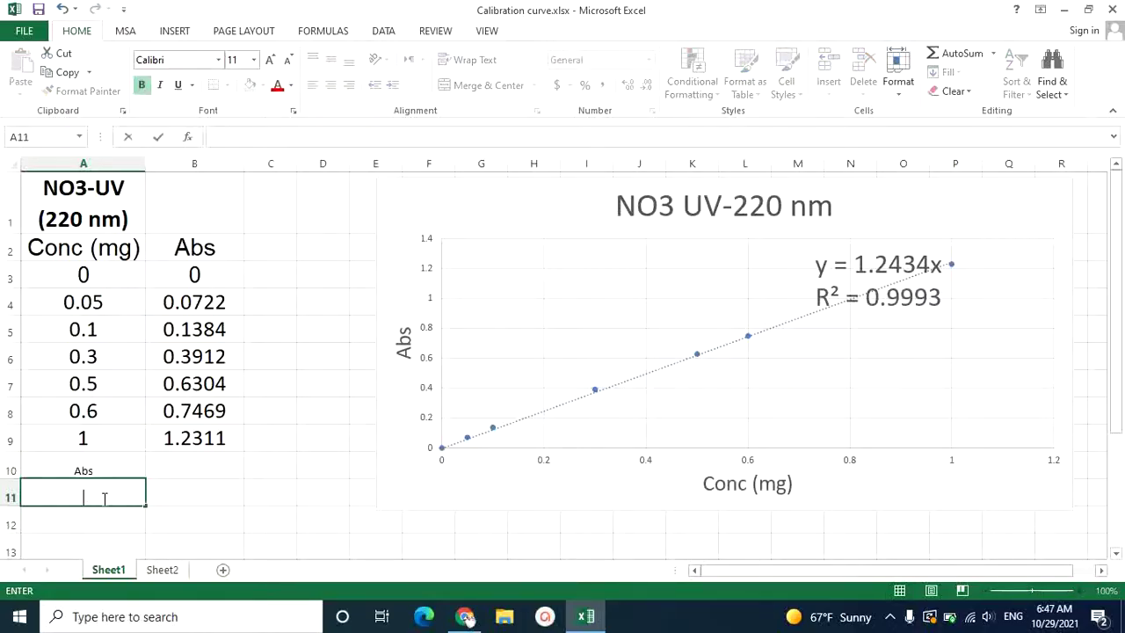
{"action": "type", "text": "Vo"}
{"action": "type", "text": "lume"}
{"action": "key", "text": "Tab"}
{"action": "key", "text": "Tab"}
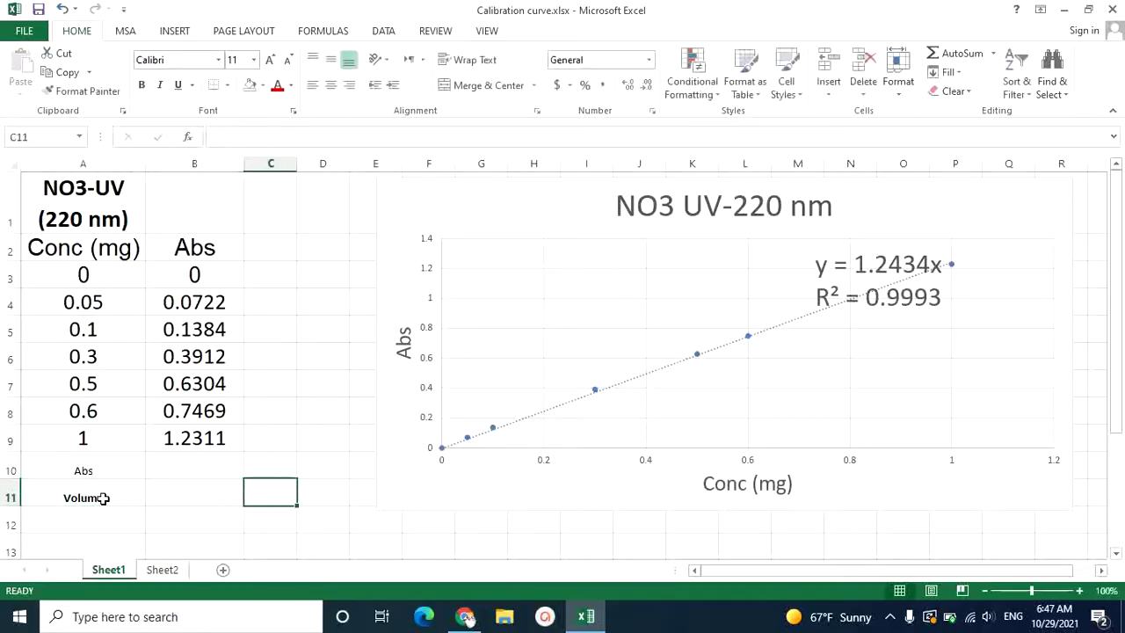
{"action": "type", "text": "ml"}
{"action": "key", "text": "Return"}
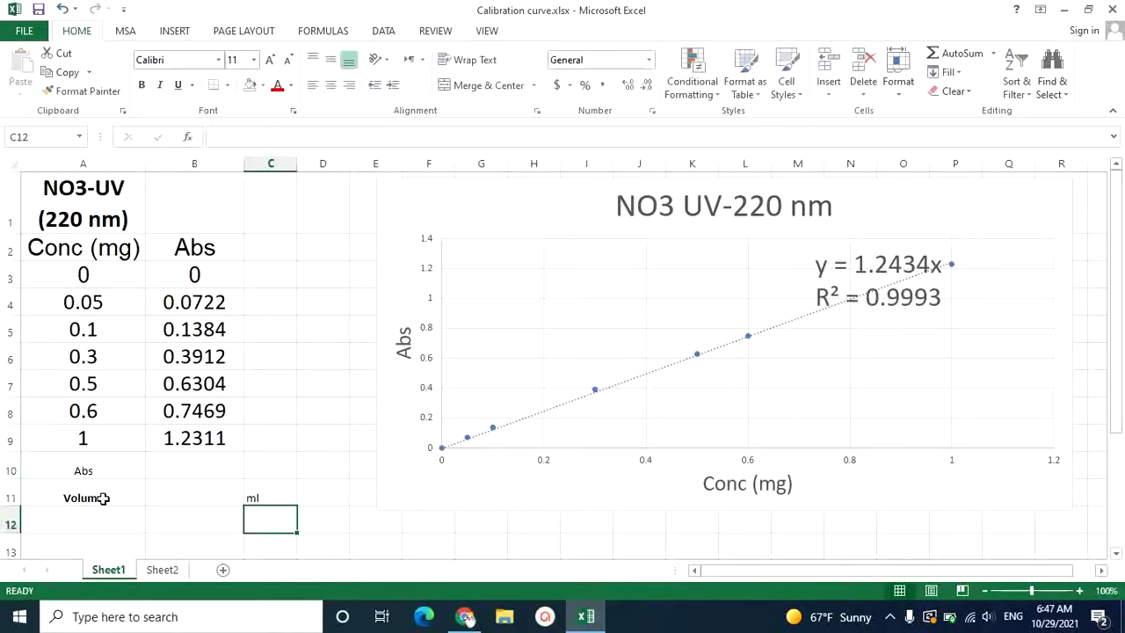
Step: Label A12 'Conc' and move its unit '(mg/L)' into C12
{"action": "key", "text": "Left"}
{"action": "key", "text": "Left"}
{"action": "type", "text": "C"}
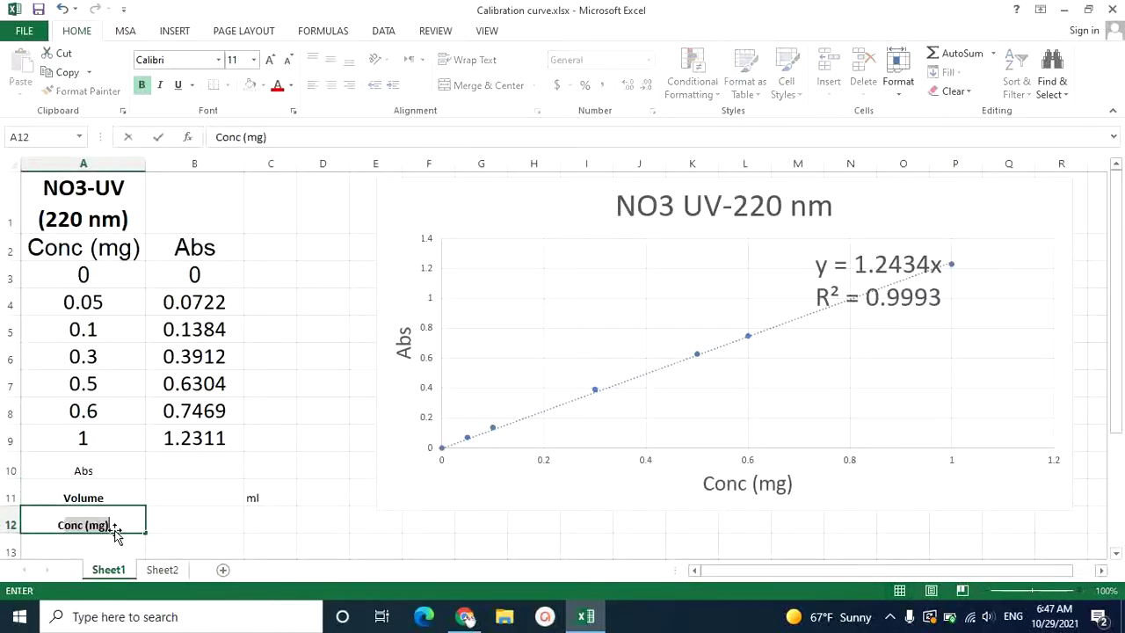
{"action": "left_click", "coordinate": [101, 525]}
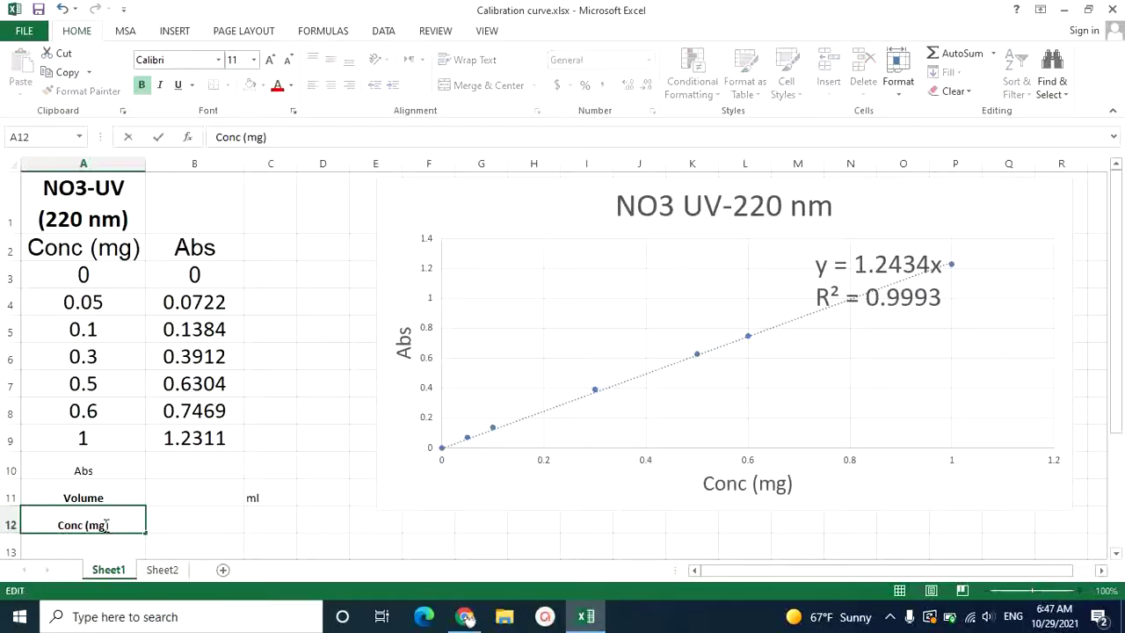
{"action": "type", "text": "/"}
{"action": "type", "text": "L"}
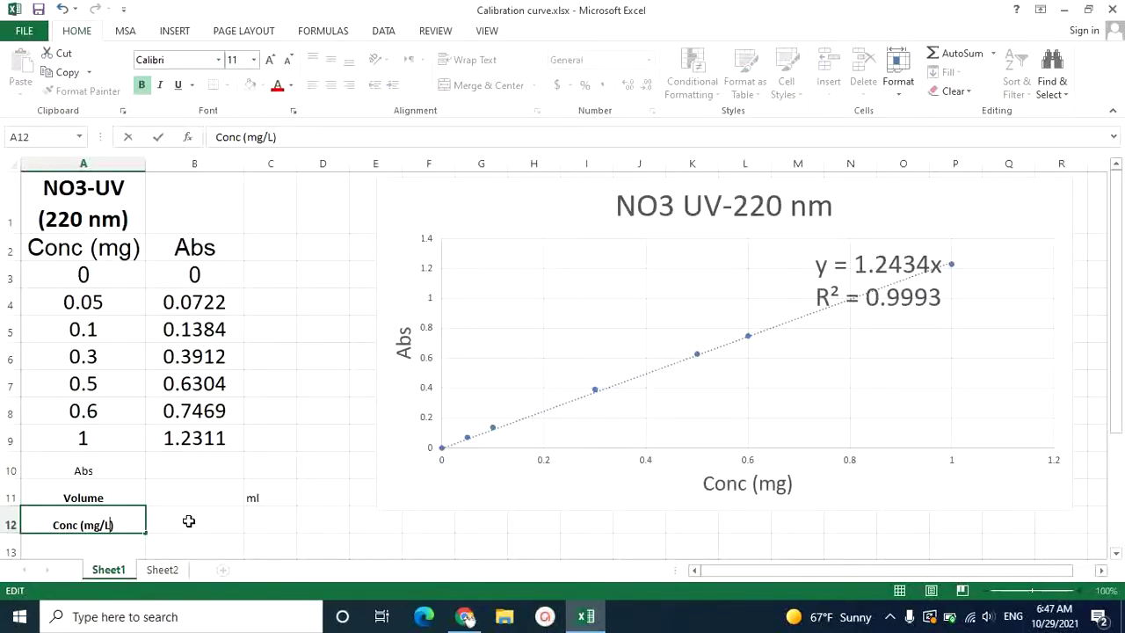
{"action": "left_click", "coordinate": [130, 523]}
{"action": "double_click", "coordinate": [130, 524]}
{"action": "key", "text": "ctrl+c"}
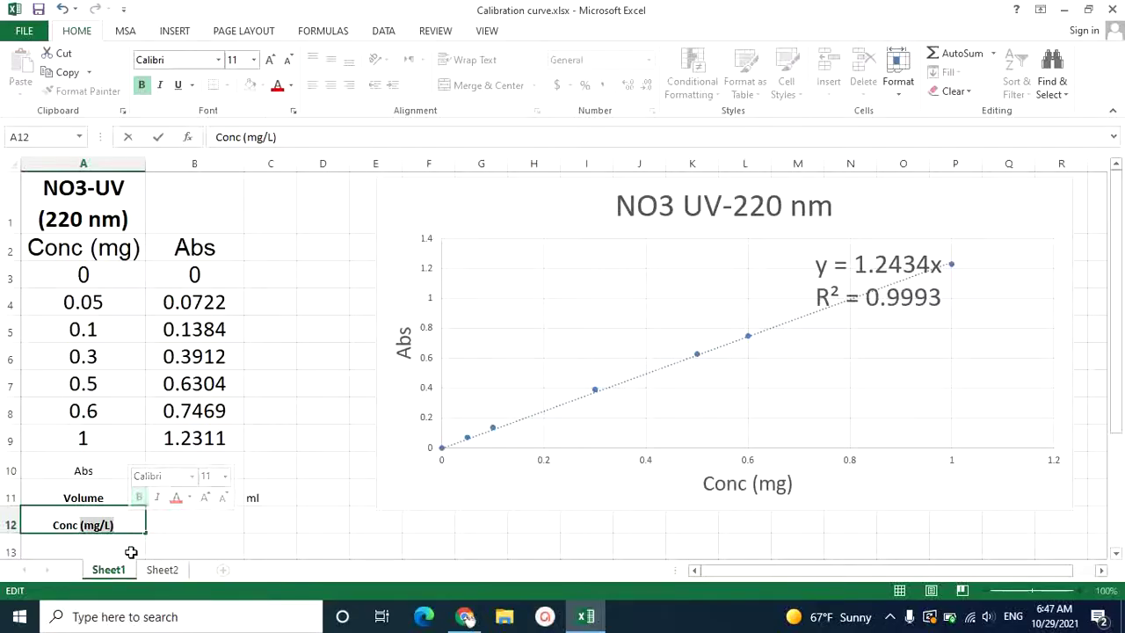
{"action": "key", "text": "BackSpace"}
{"action": "left_click", "coordinate": [282, 528]}
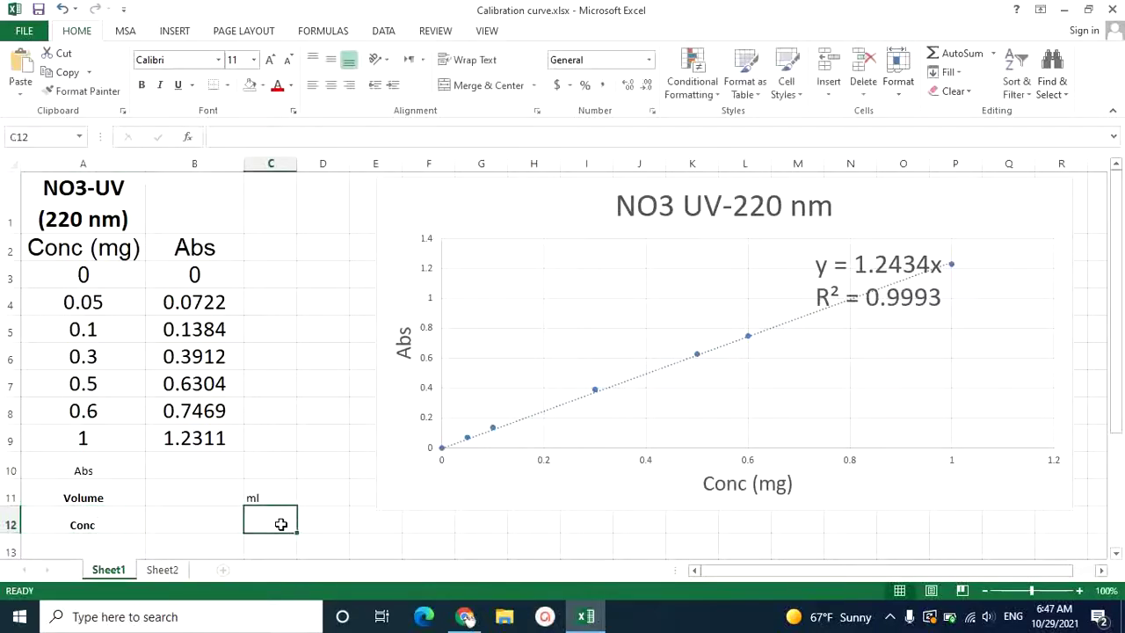
{"action": "key", "text": "ctrl+v"}
Step: Give A10:C12 a yellow fill with size 20 bold red text, and widen column C
{"action": "left_click_drag", "start_coordinate": [84, 471], "coordinate": [271, 525]}
{"action": "left_click", "coordinate": [262, 85]}
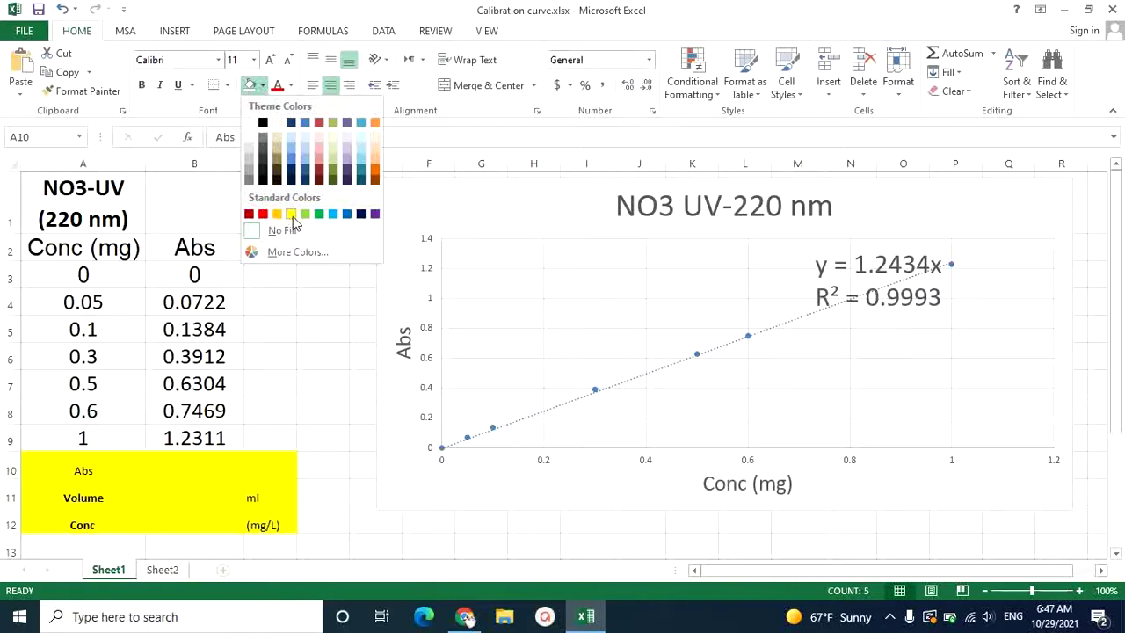
{"action": "left_click", "coordinate": [293, 216]}
{"action": "left_click", "coordinate": [239, 59]}
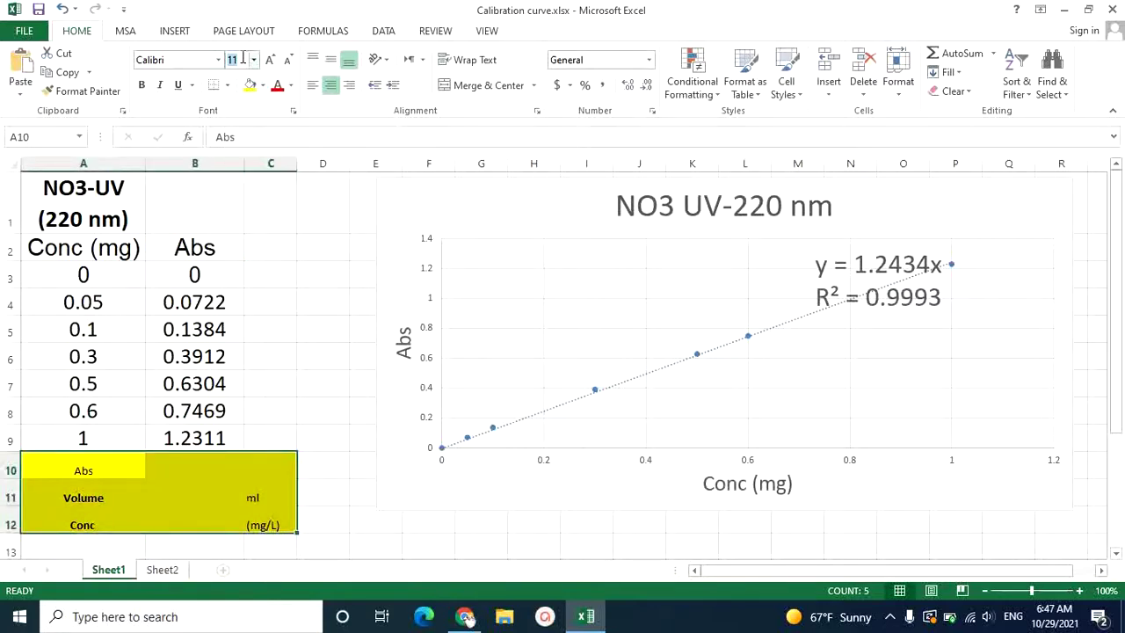
{"action": "type", "text": "20"}
{"action": "key", "text": "Return"}
{"action": "left_click", "coordinate": [141, 85]}
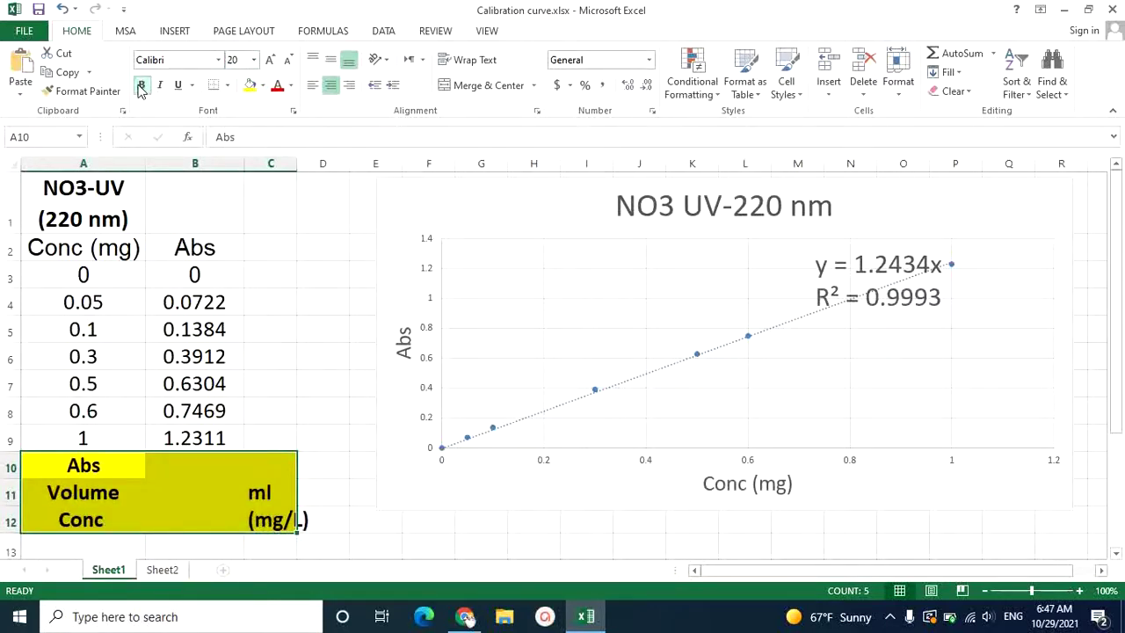
{"action": "left_click", "coordinate": [283, 91]}
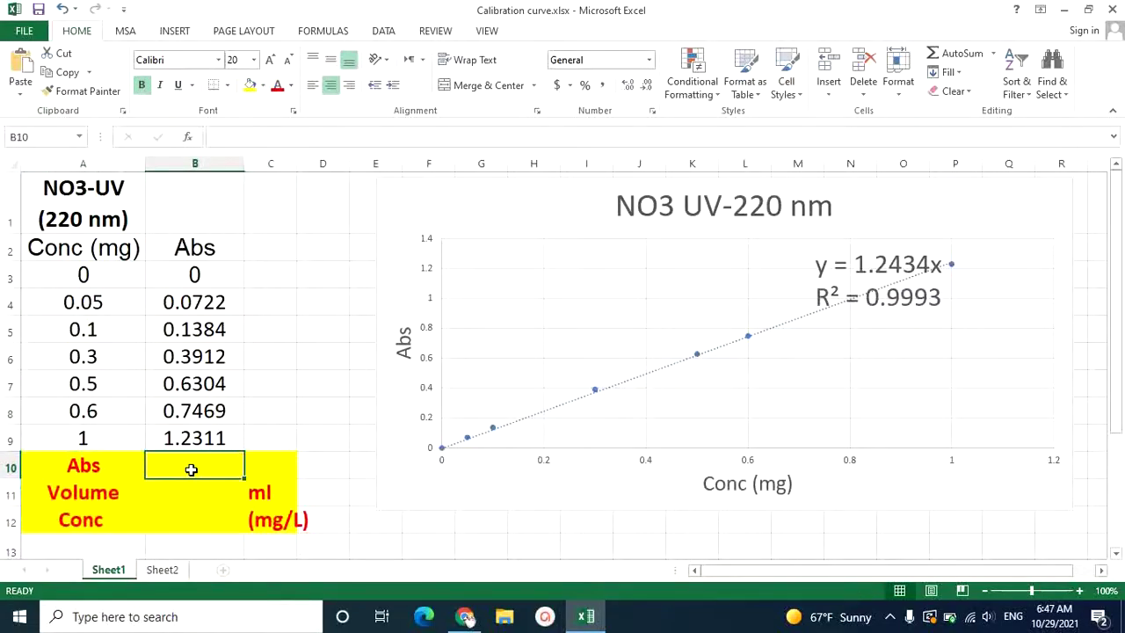
{"action": "left_click", "coordinate": [202, 520]}
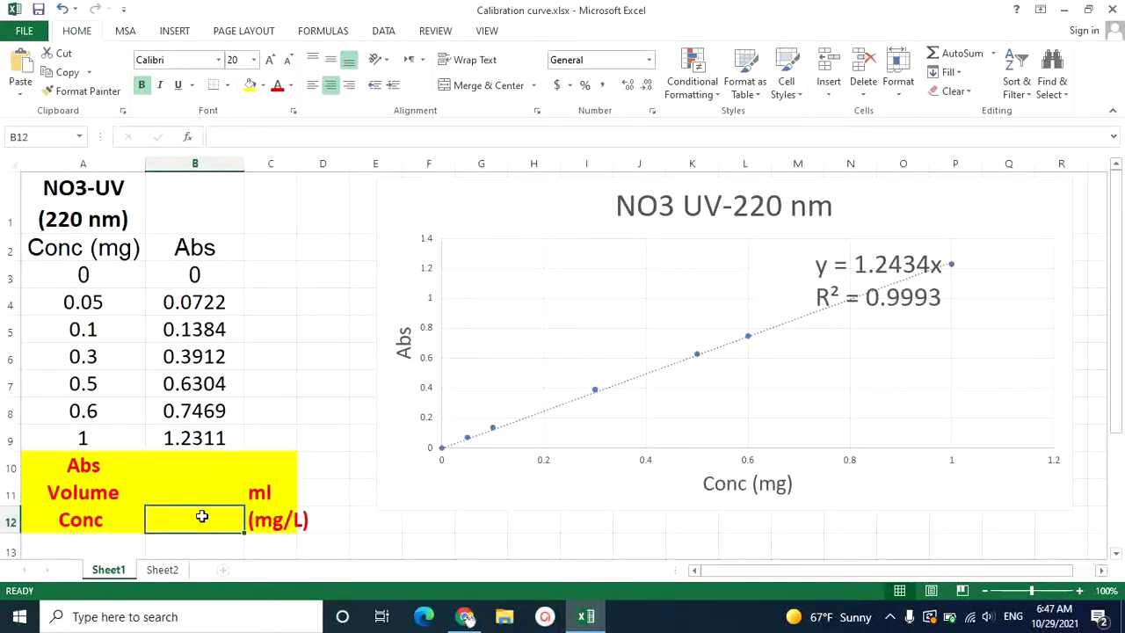
{"action": "left_click_drag", "start_coordinate": [297, 165], "coordinate": [324, 165]}
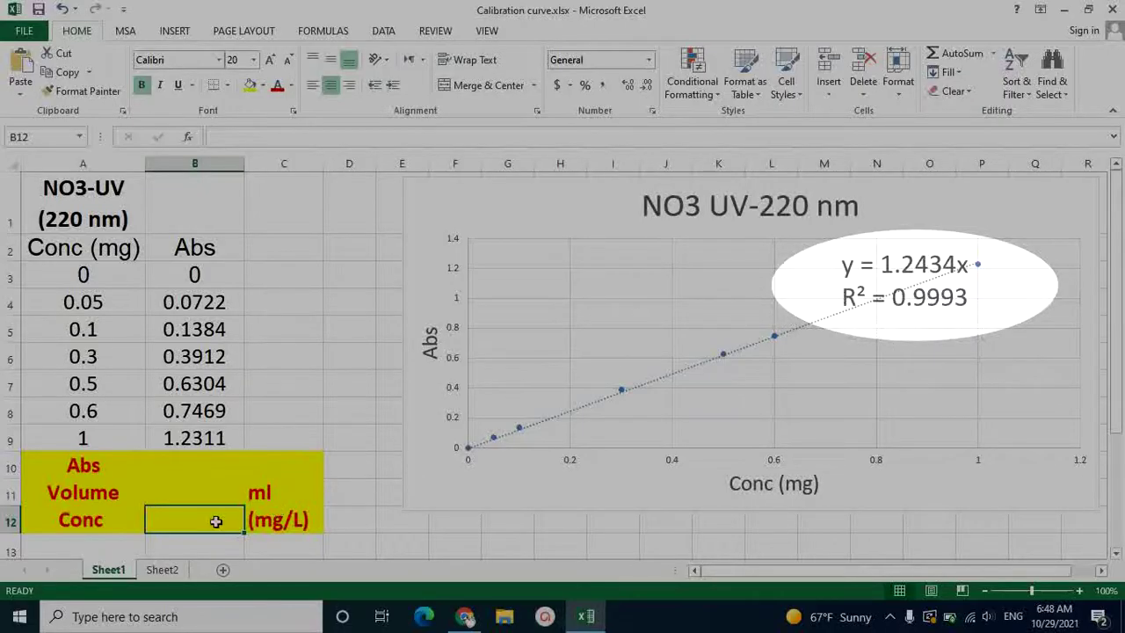
Step: Enter the formula =B10/1.2434 in B12 to compute concentration from absorbance
{"action": "type", "text": "="}
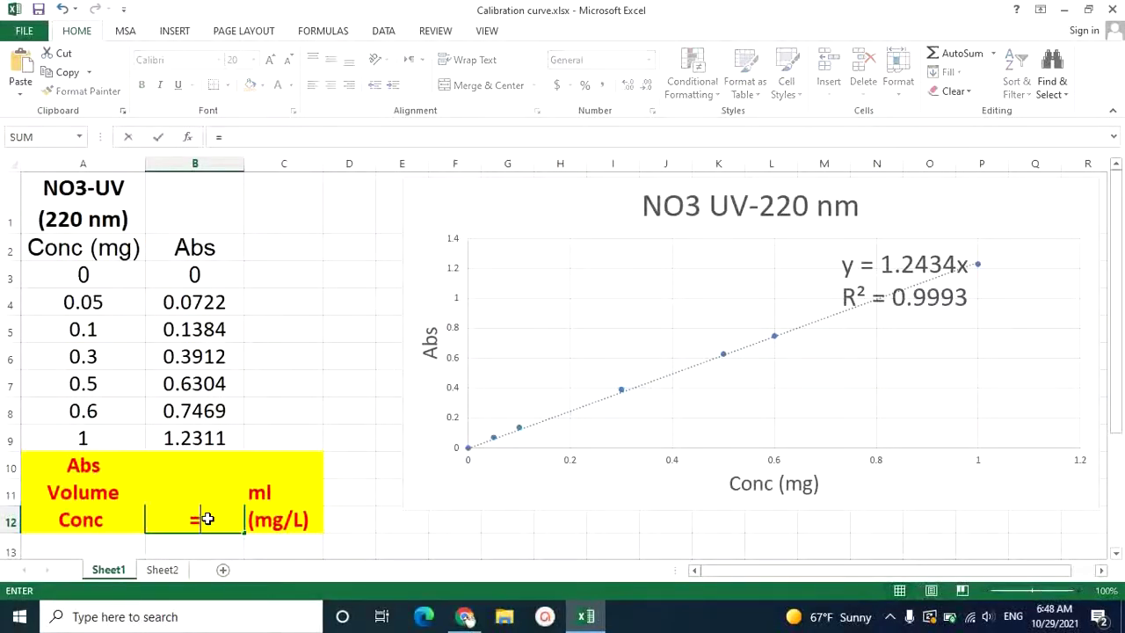
{"action": "left_click", "coordinate": [193, 466]}
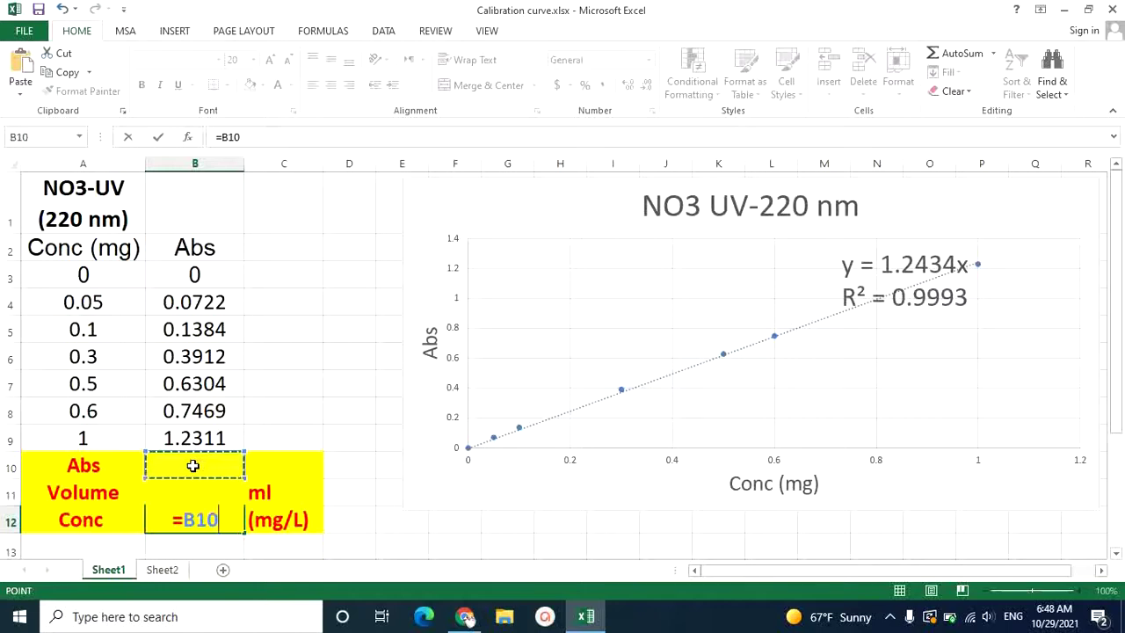
{"action": "type", "text": "/"}
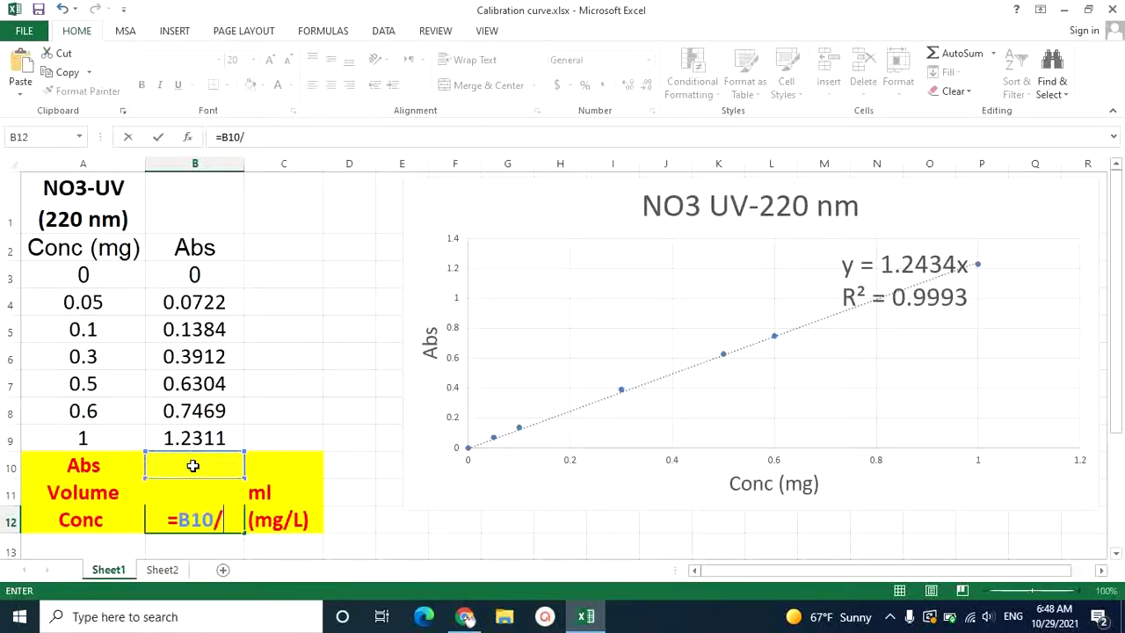
{"action": "type", "text": "1."}
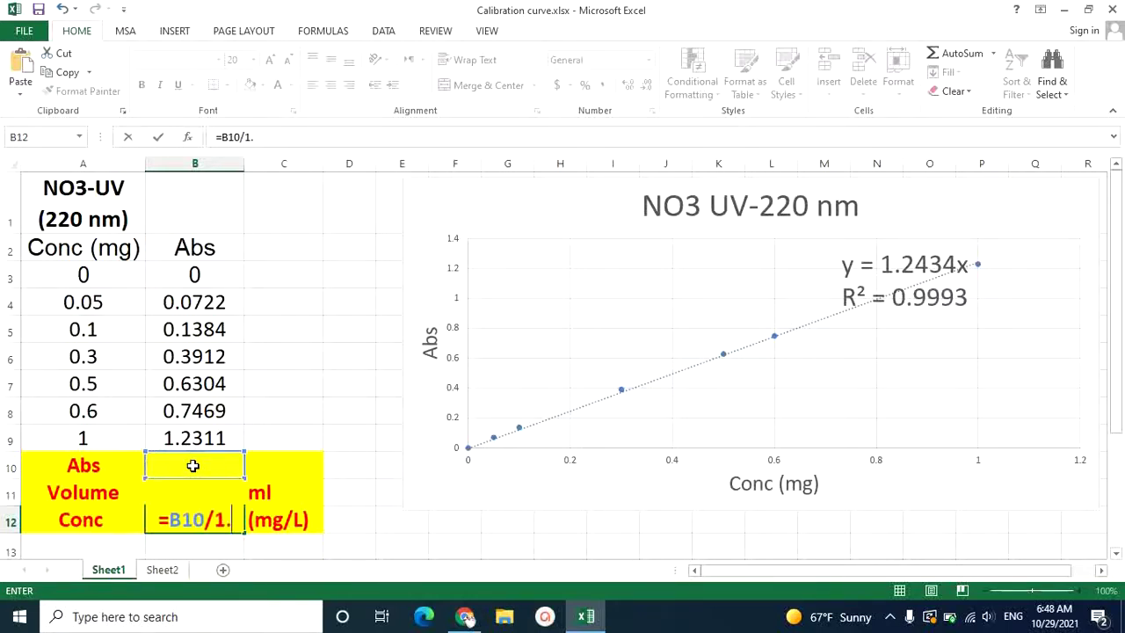
{"action": "type", "text": "24"}
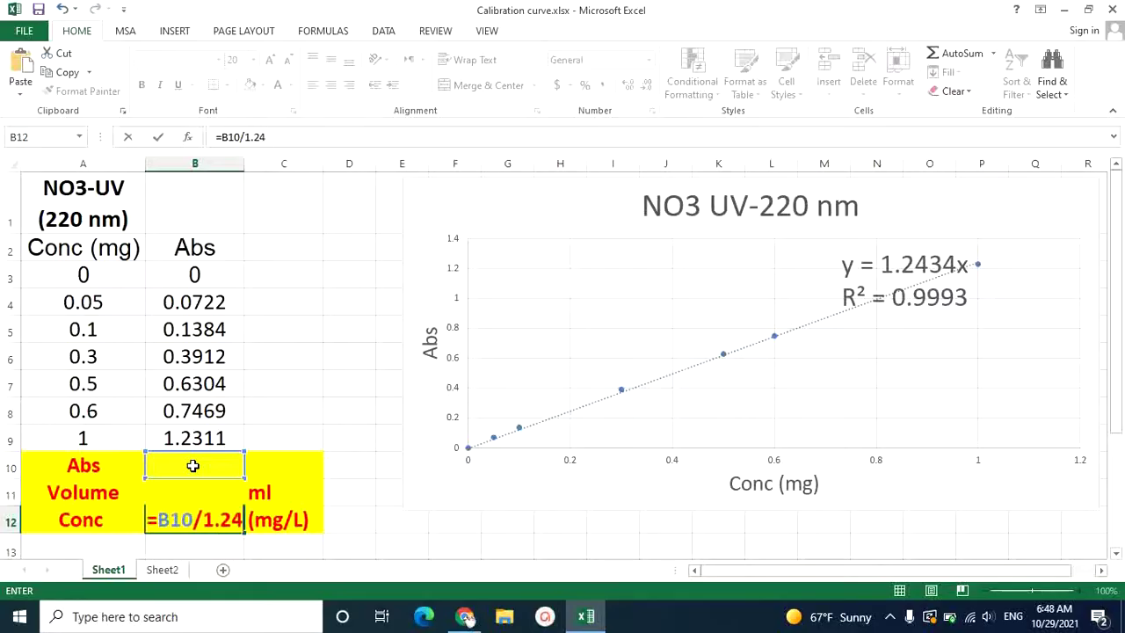
{"action": "type", "text": "3"}
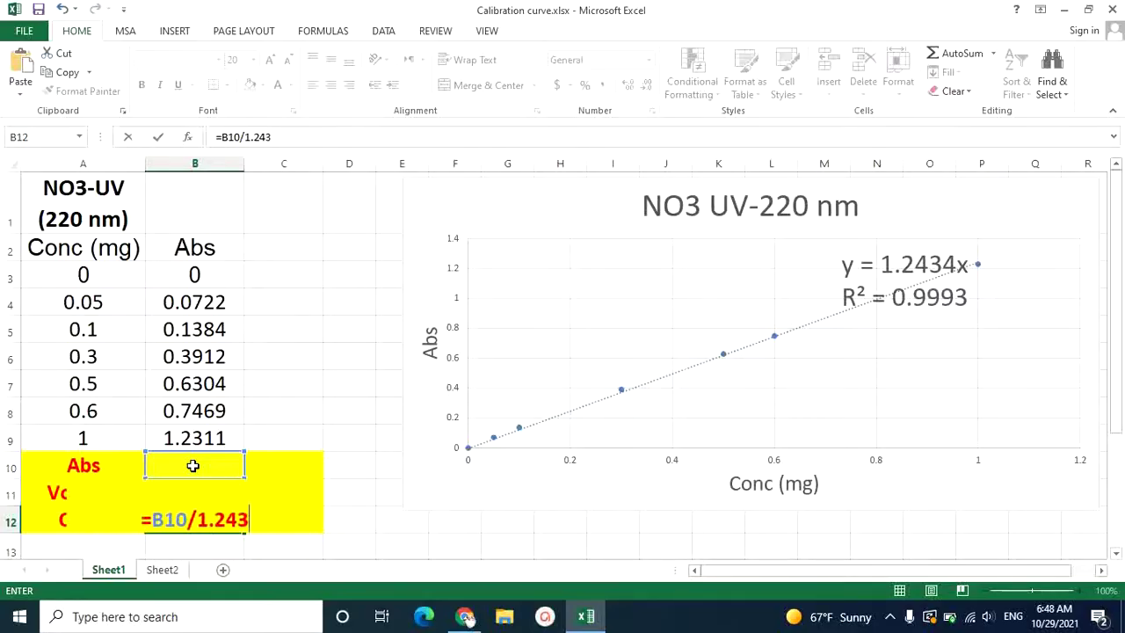
{"action": "type", "text": "4"}
{"action": "key", "text": "Return"}
{"action": "left_click", "coordinate": [199, 455]}
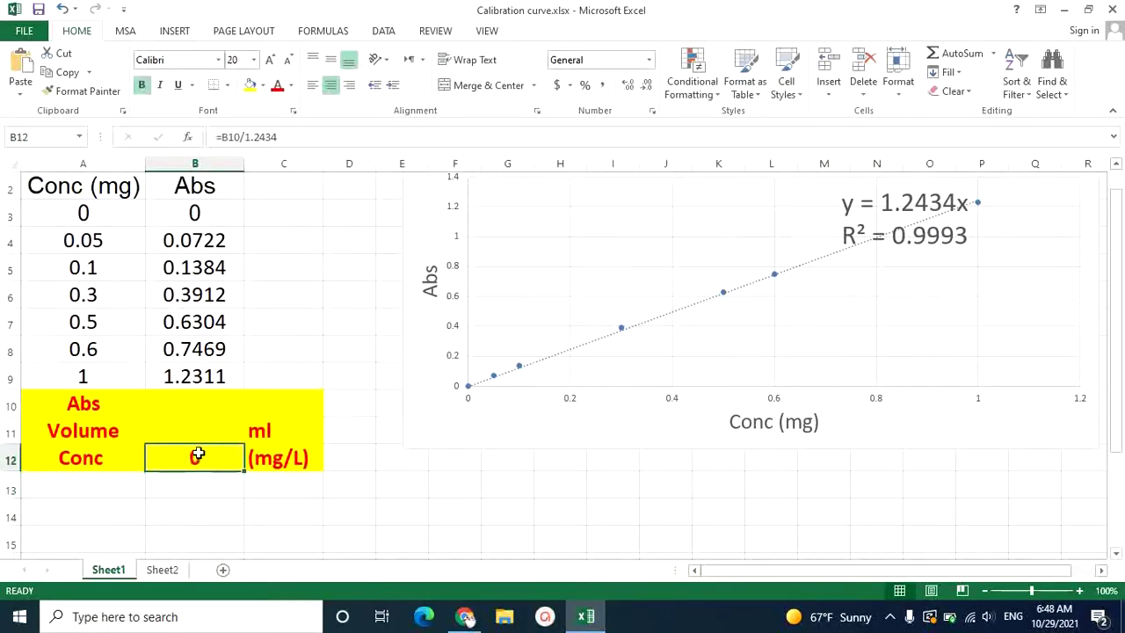
{"action": "scroll", "coordinate": [353, 359], "scroll_direction": "up", "scroll_amount": 1}
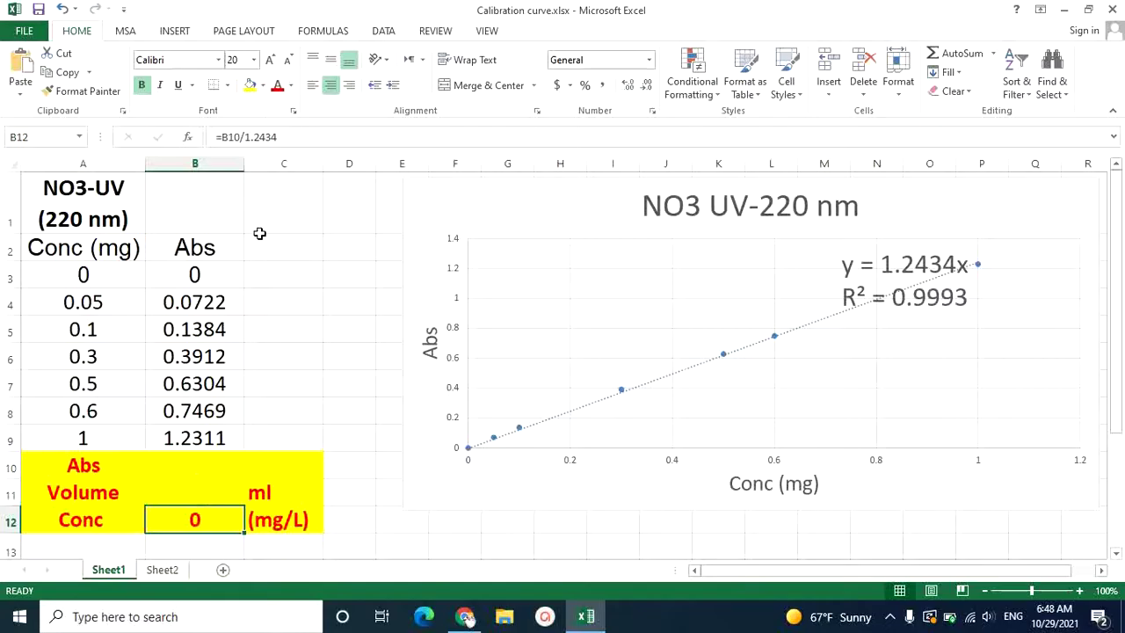
{"action": "left_click", "coordinate": [296, 137]}
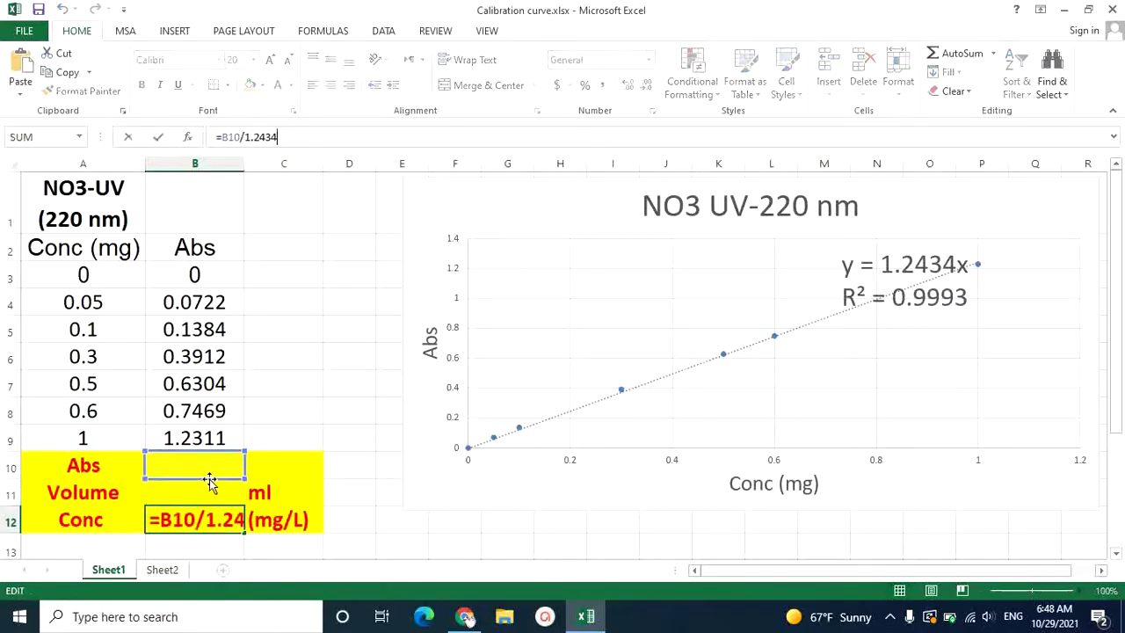
{"action": "key", "text": "ctrl+Return"}
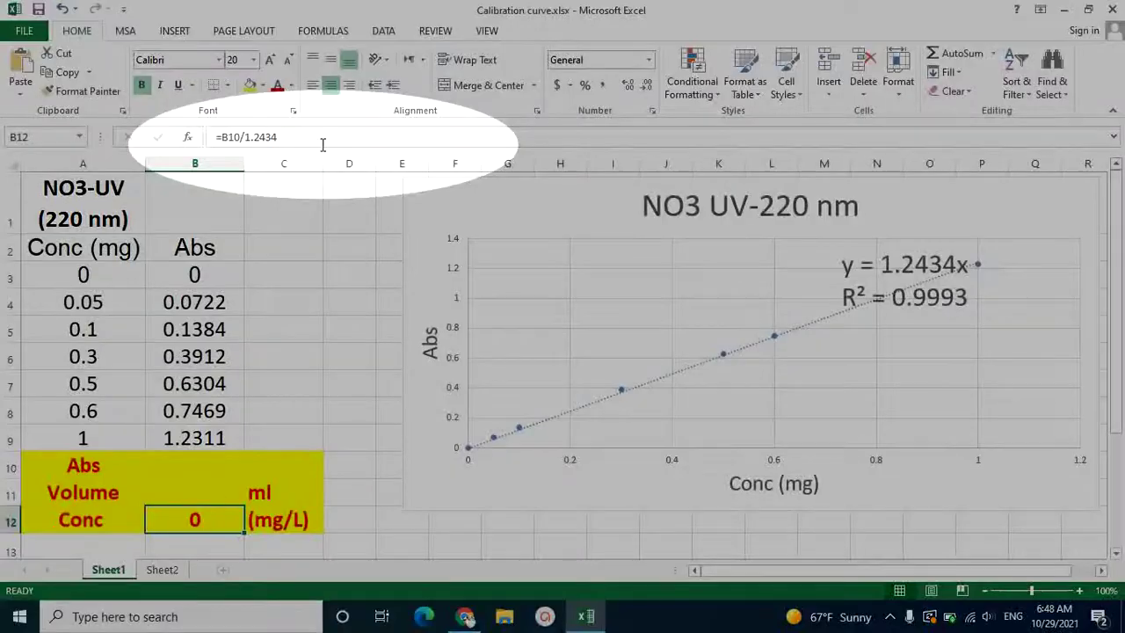
Step: Change the B12 formula to =B10*1000/(1.2434*B11)
{"action": "left_click", "coordinate": [319, 141]}
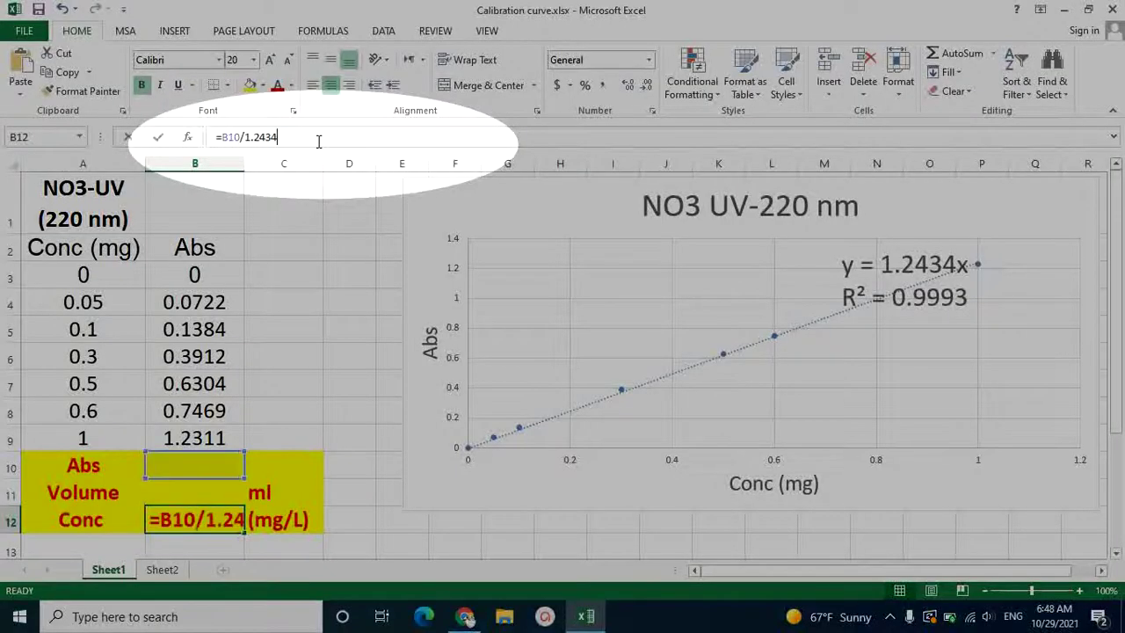
{"action": "left_click", "coordinate": [246, 137]}
{"action": "type", "text": "("}
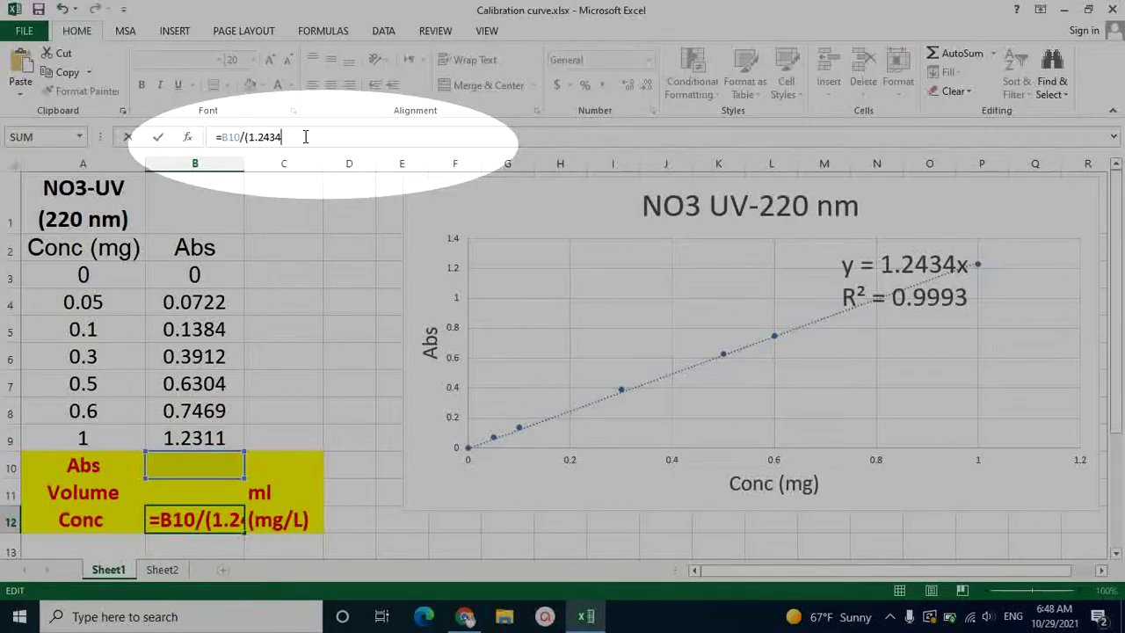
{"action": "type", "text": "*"}
{"action": "left_click", "coordinate": [180, 493]}
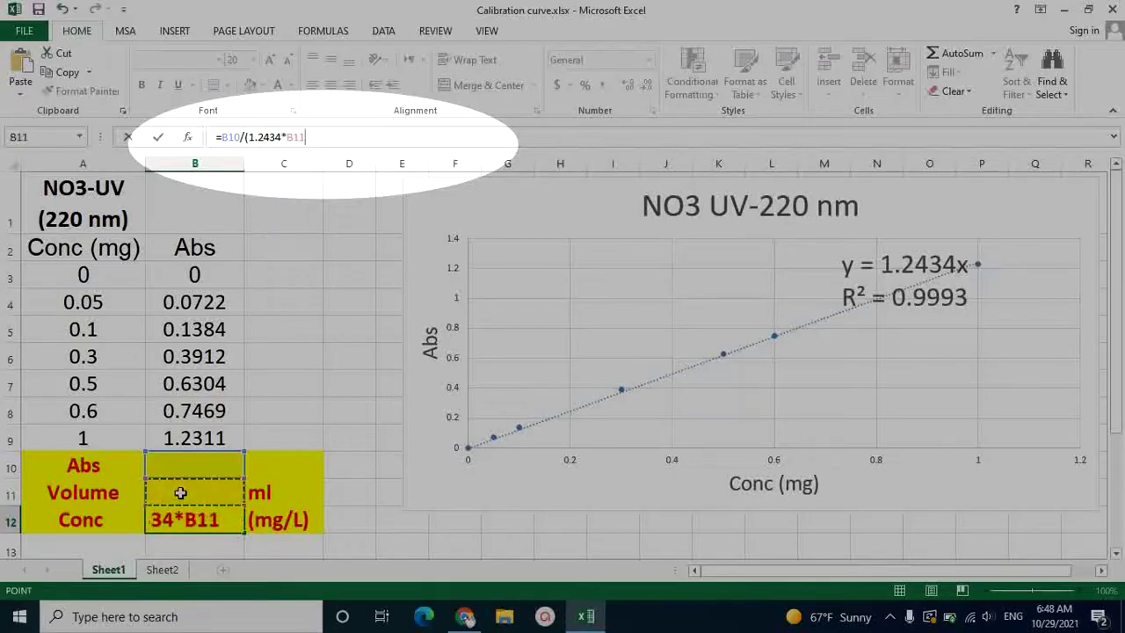
{"action": "type", "text": ")"}
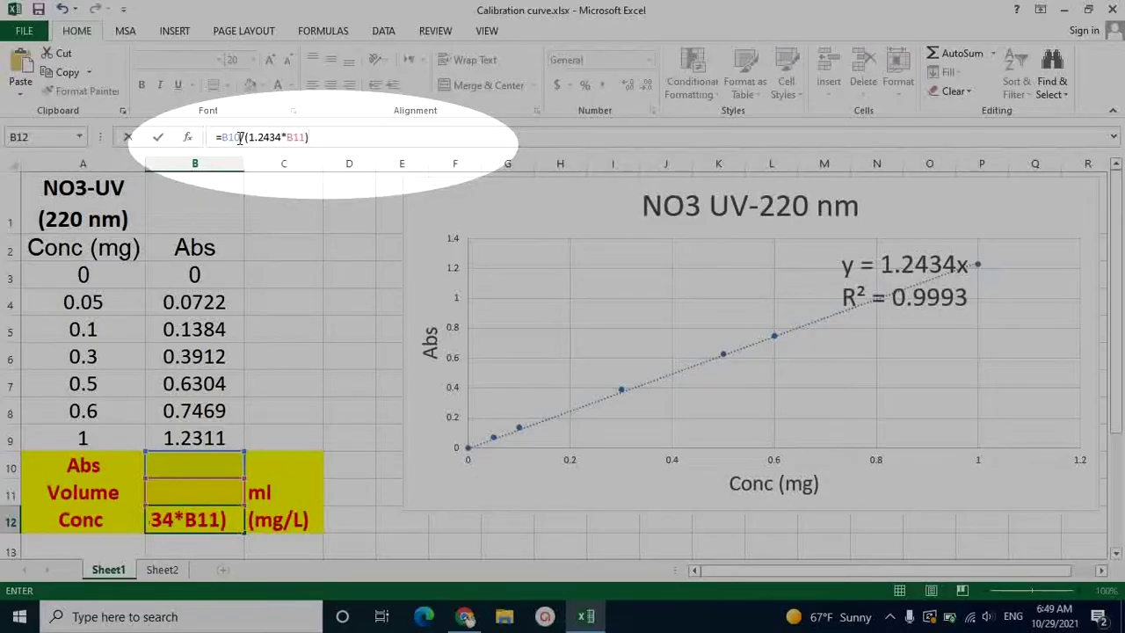
{"action": "type", "text": "*1000"}
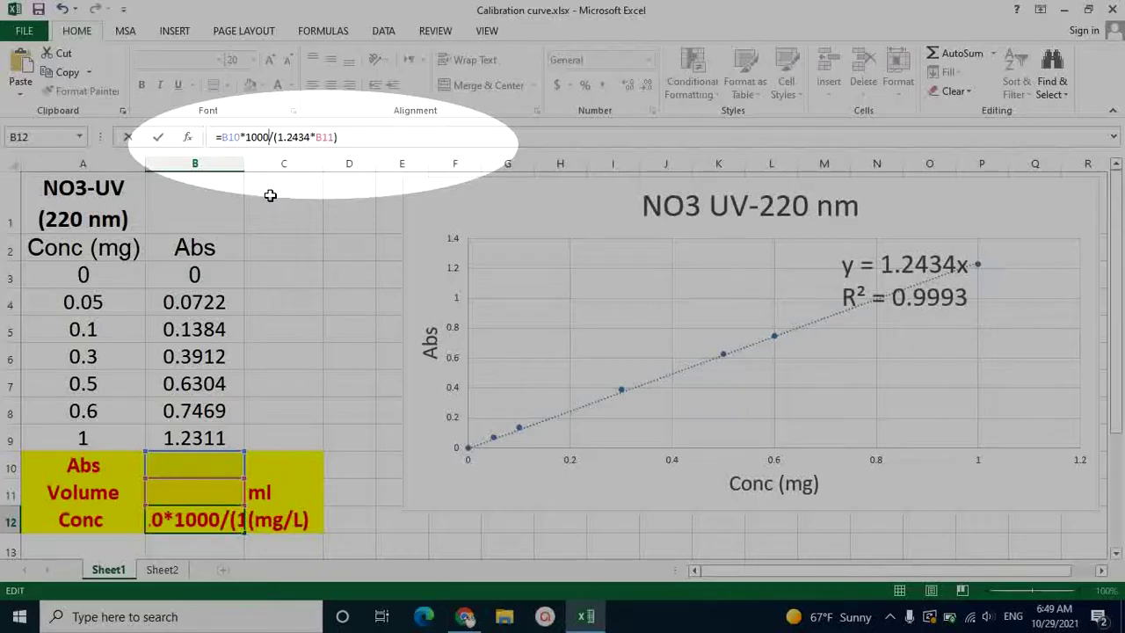
{"action": "key", "text": "Return"}
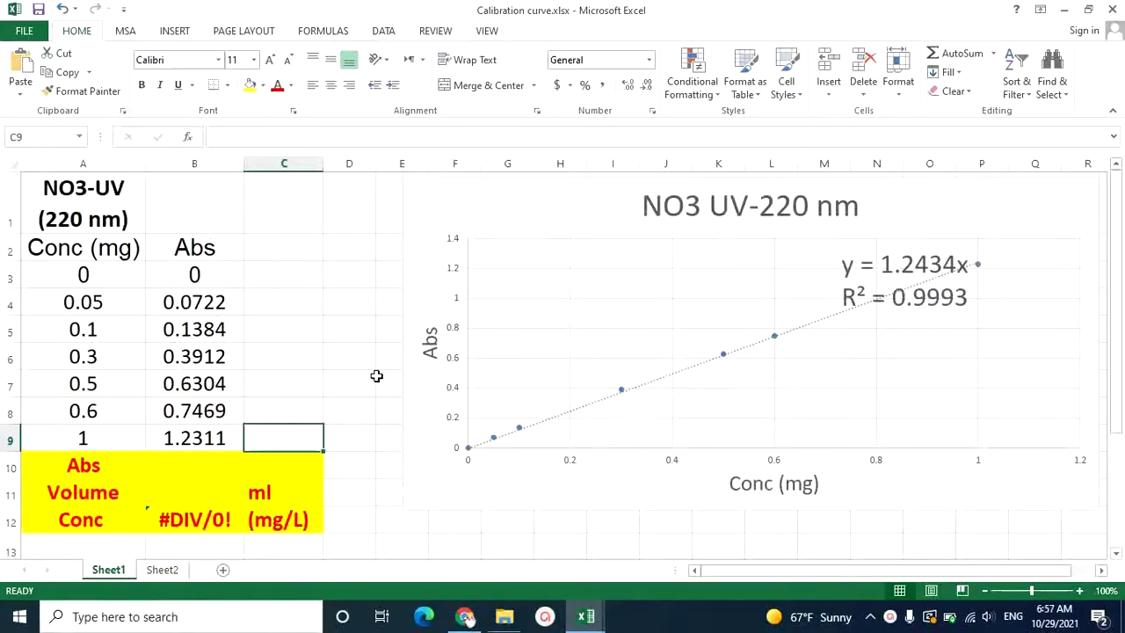
Step: Enter volume 5 in B11 and absorbance 0.1 in B10, giving 16.0849 mg/L
{"action": "left_click", "coordinate": [172, 492]}
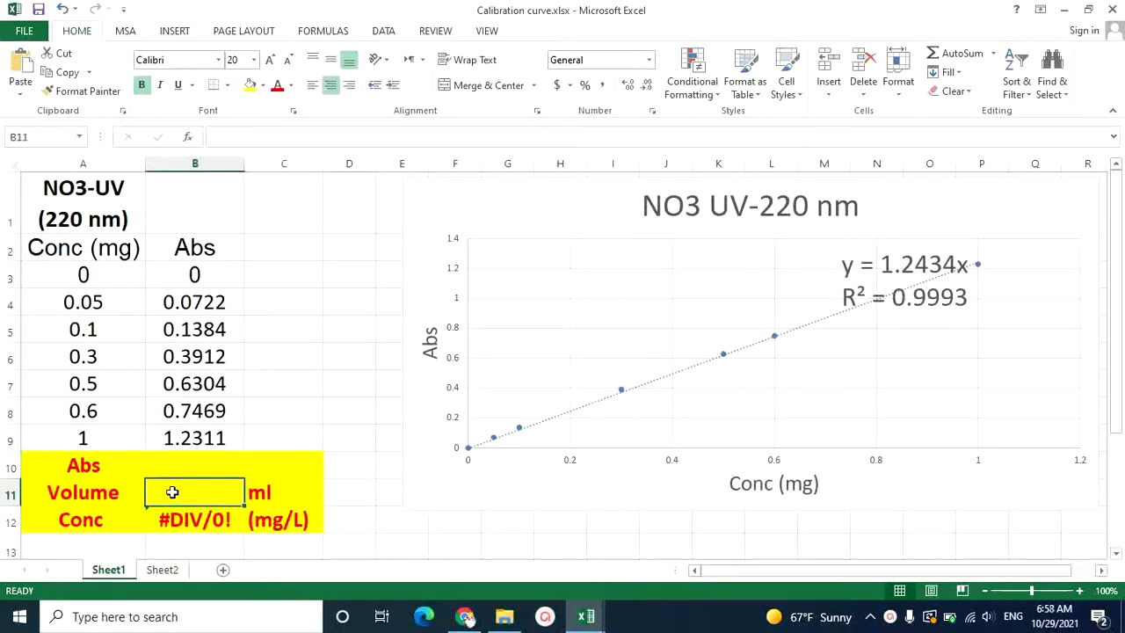
{"action": "type", "text": "5"}
{"action": "left_click", "coordinate": [282, 420]}
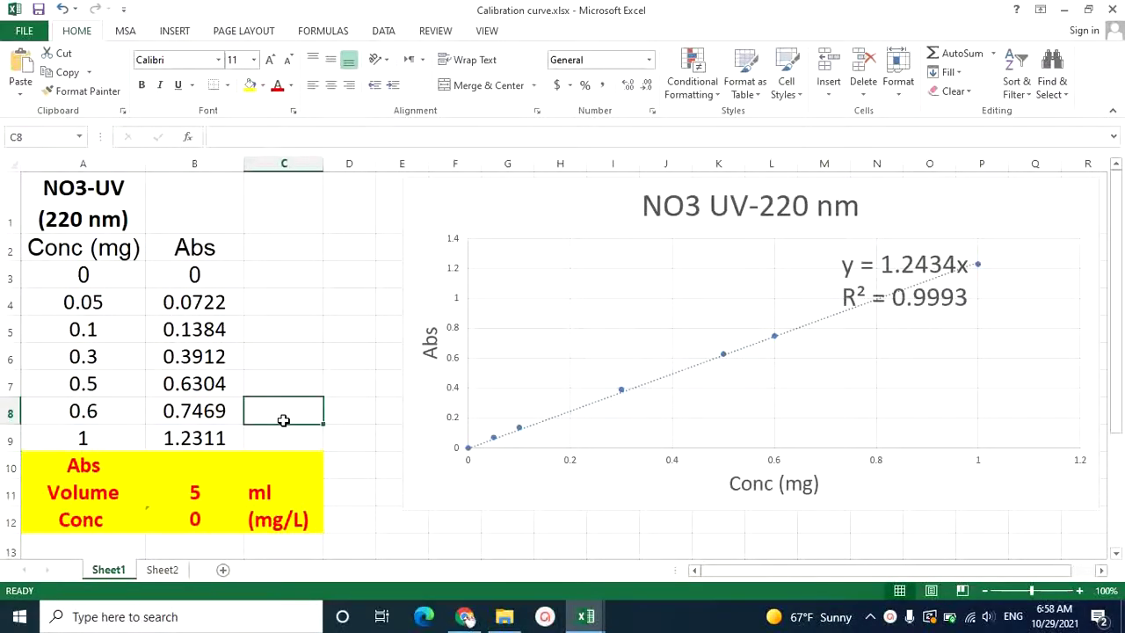
{"action": "left_click", "coordinate": [196, 464]}
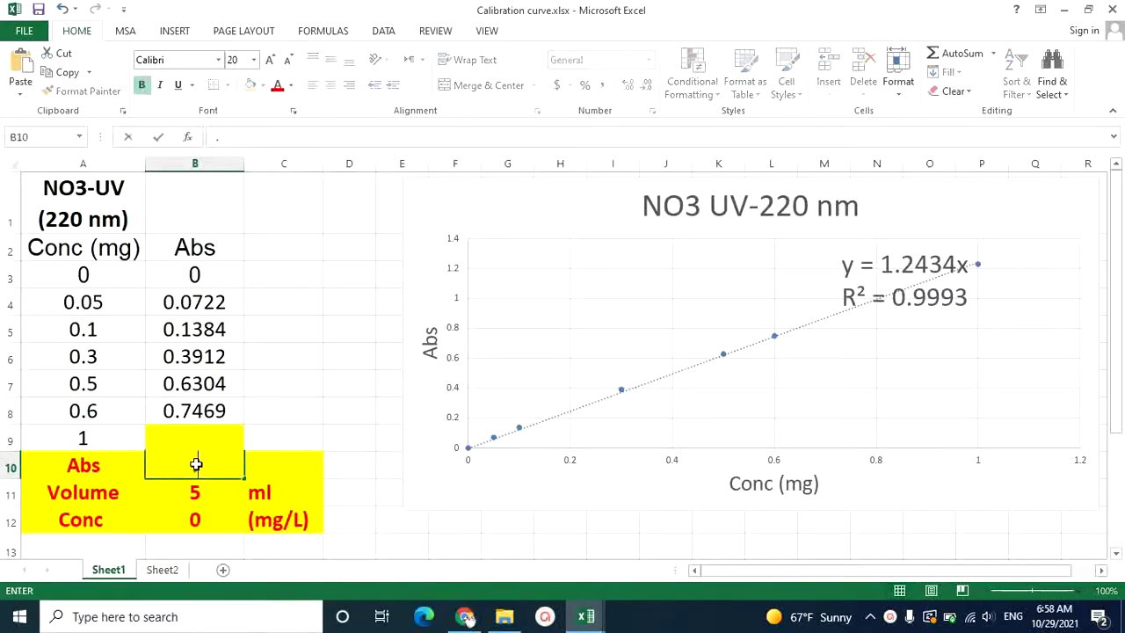
{"action": "type", "text": ".1"}
{"action": "key", "text": "Return"}
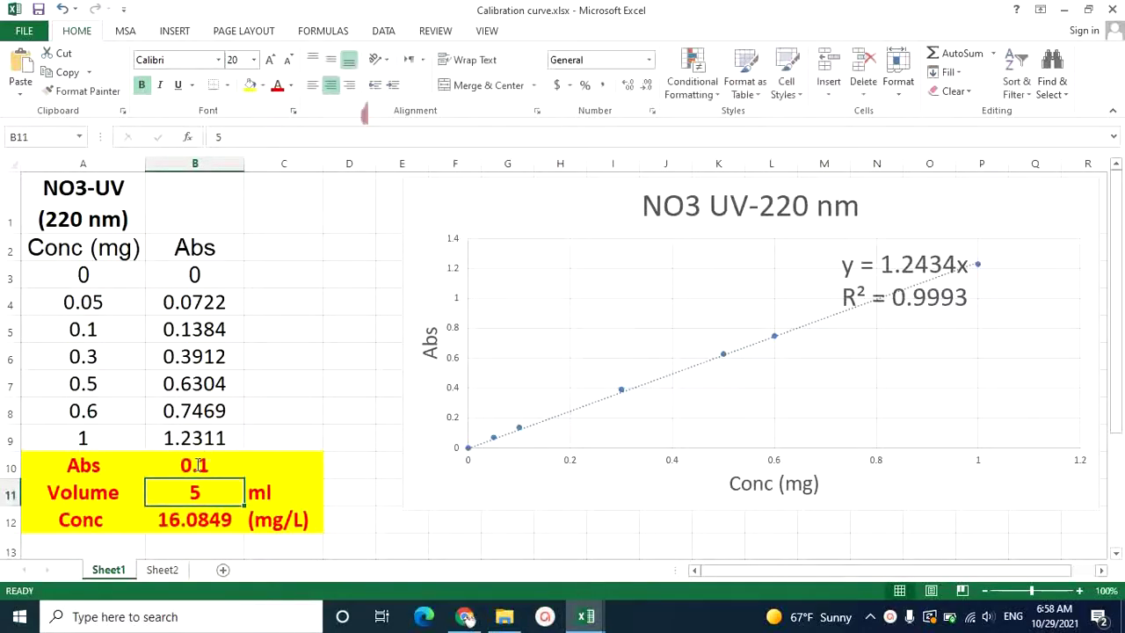